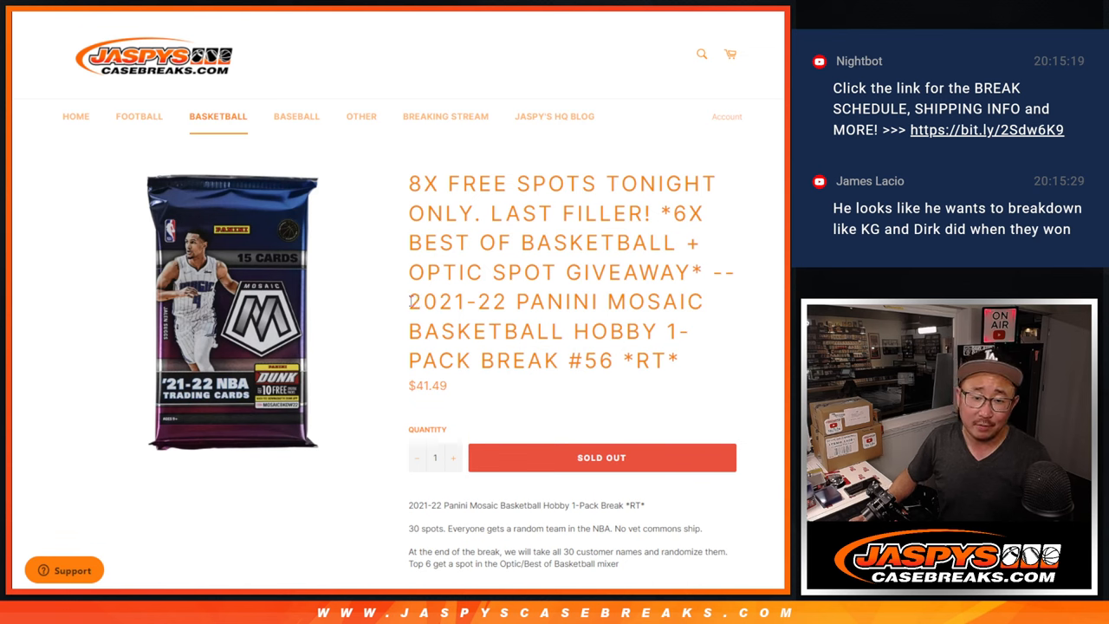
Step: Review the first break listing's title, its '8X FREE SPOTS TONIGHT ONLY' note and the pack image
left_click_drag(412, 301, 700, 372)
left_click(700, 372)
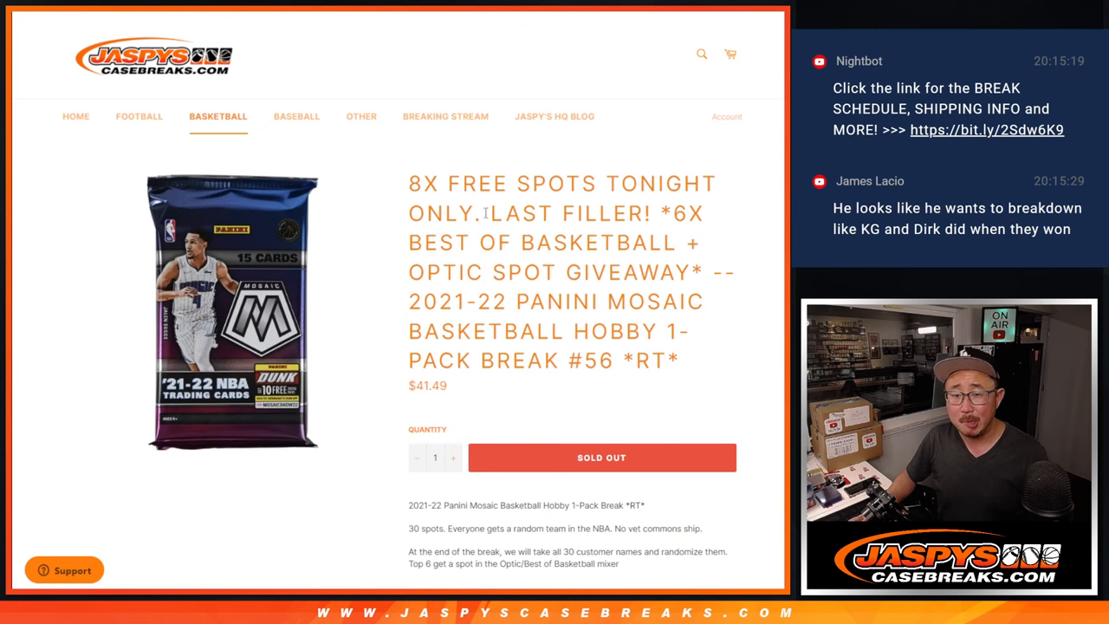
left_click_drag(486, 213, 409, 183)
left_click(278, 204)
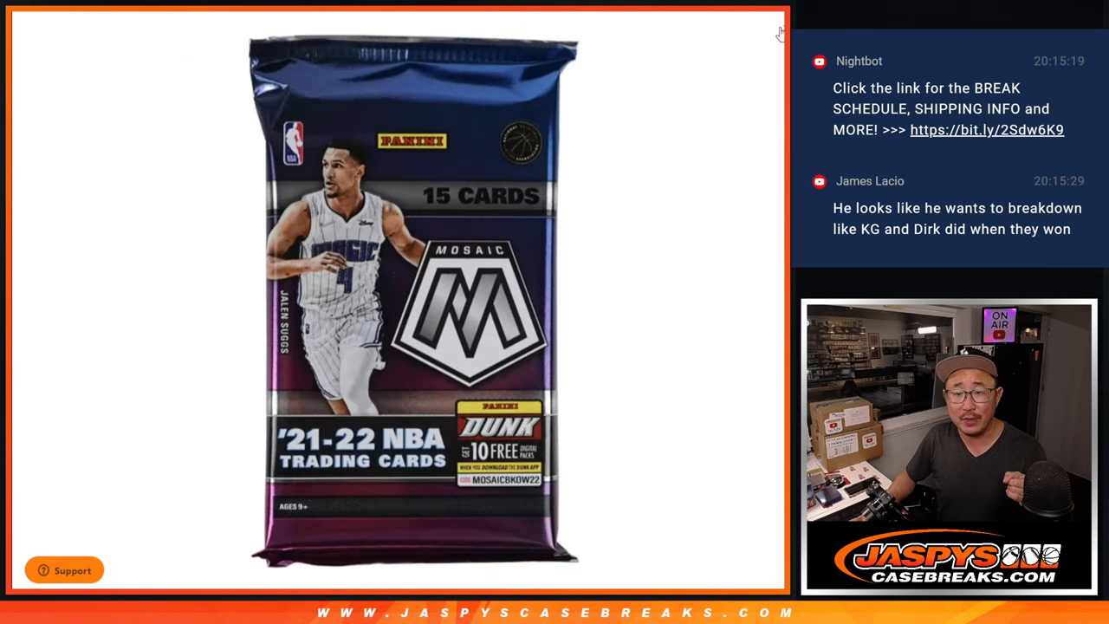
left_click(780, 33)
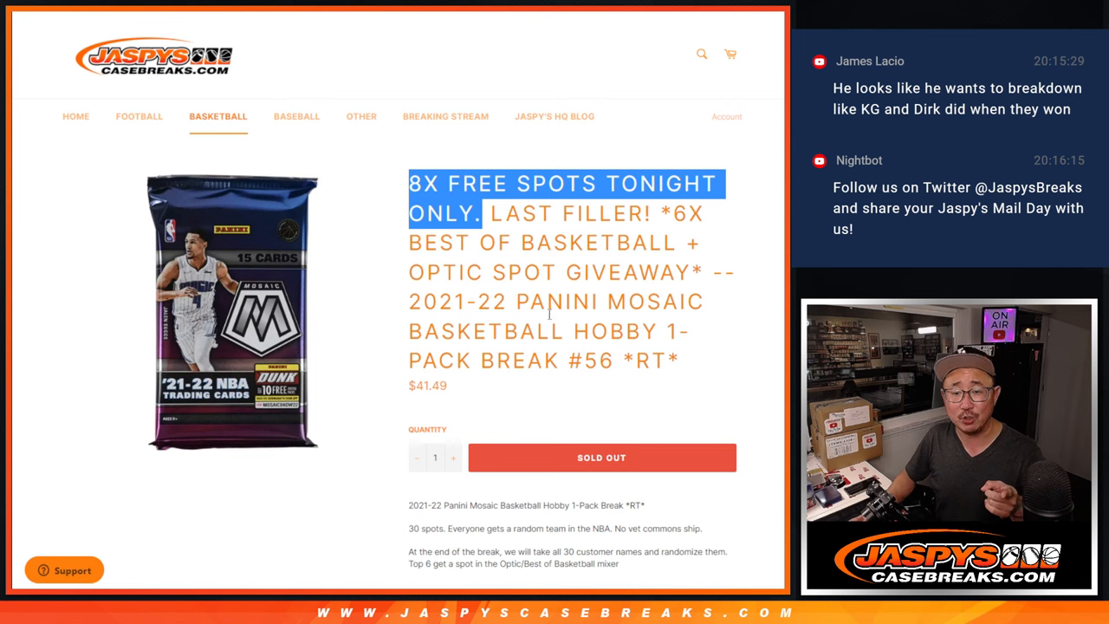
Step: Review the 2021-22 Panini Mosaic break title, its giveaway note and the $41.49 price
left_click_drag(410, 302, 735, 376)
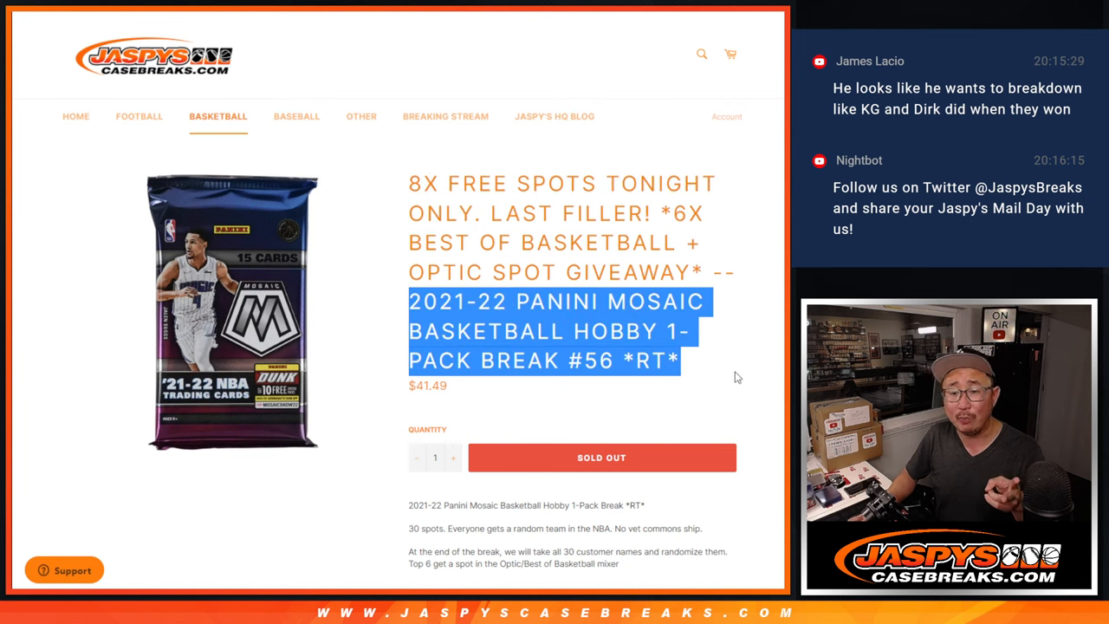
left_click(735, 376)
left_click_drag(661, 214, 694, 274)
left_click(694, 274)
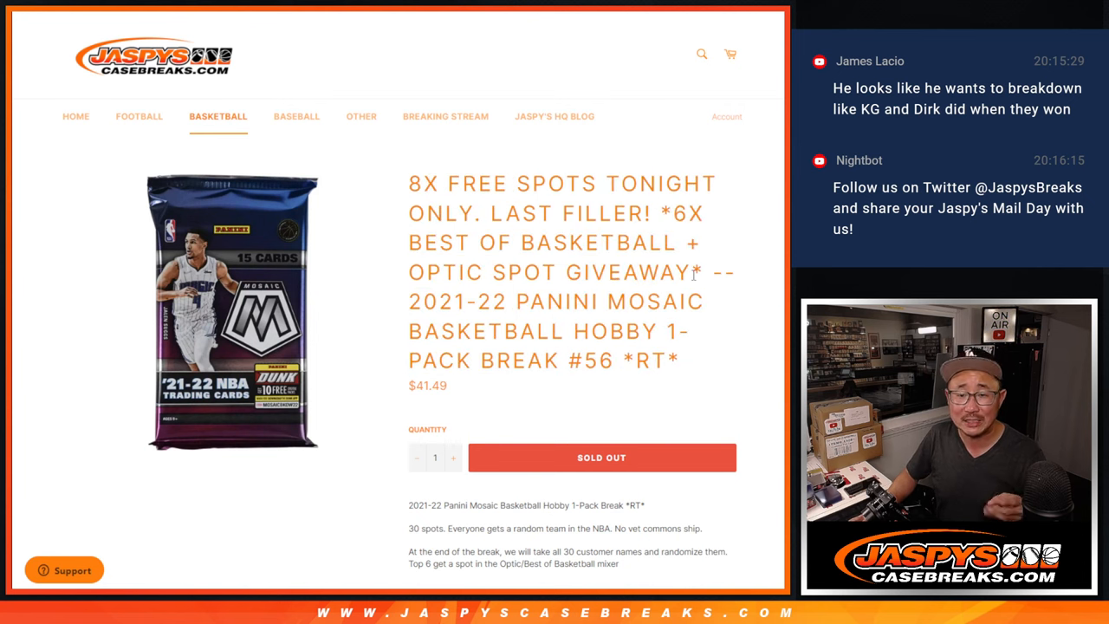
triple_click(481, 385)
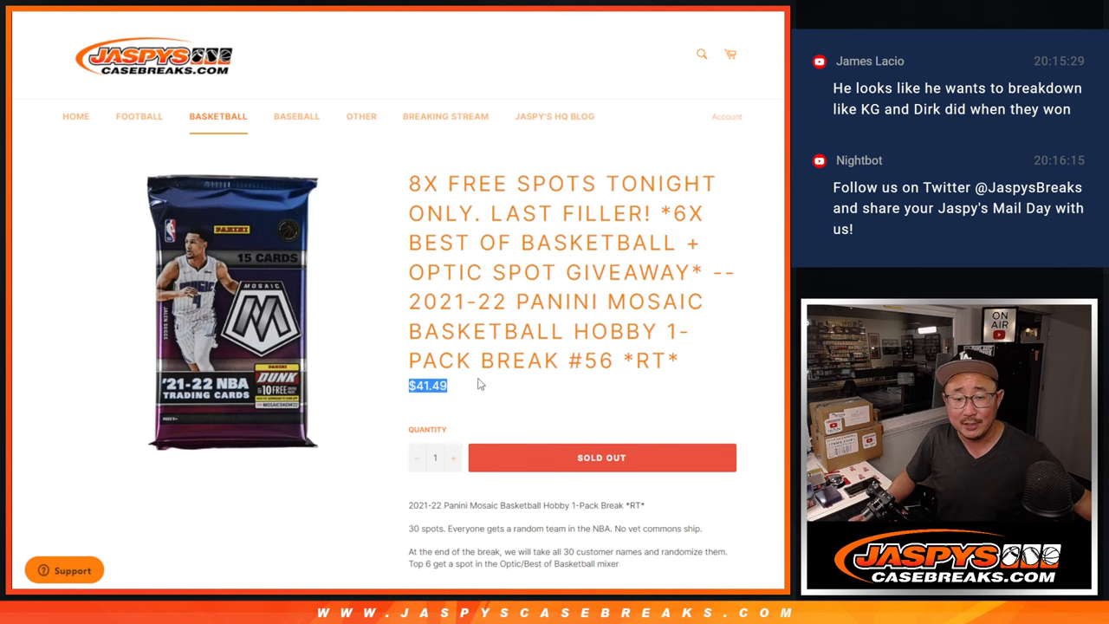
key("ctrl+Tab")
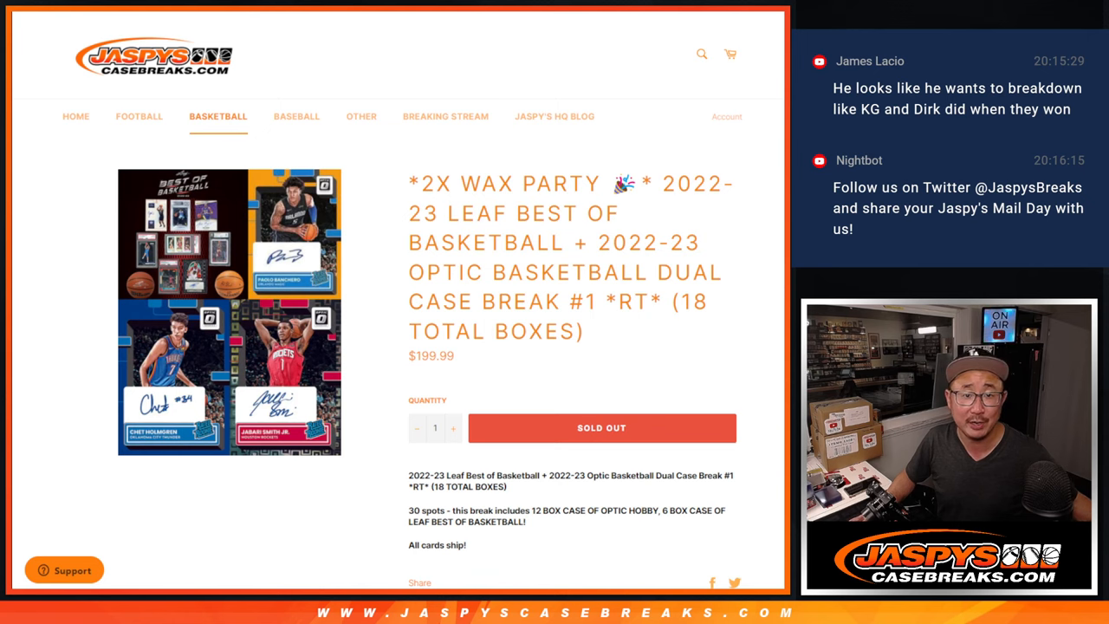
Step: Copy the 22 customer names in A1:A22 from the spreadsheet for the randomizer
key("ctrl+Tab")
left_click(157, 139)
scroll(164, 147, "down", 3)
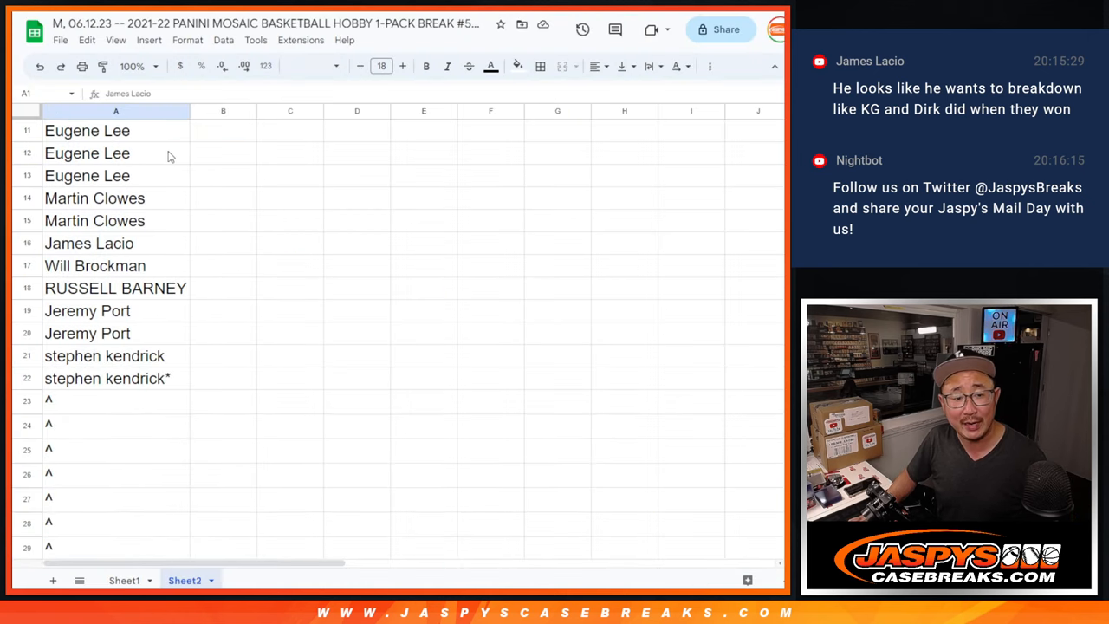
scroll(168, 198, "down", 2)
left_click(140, 243, "shift")
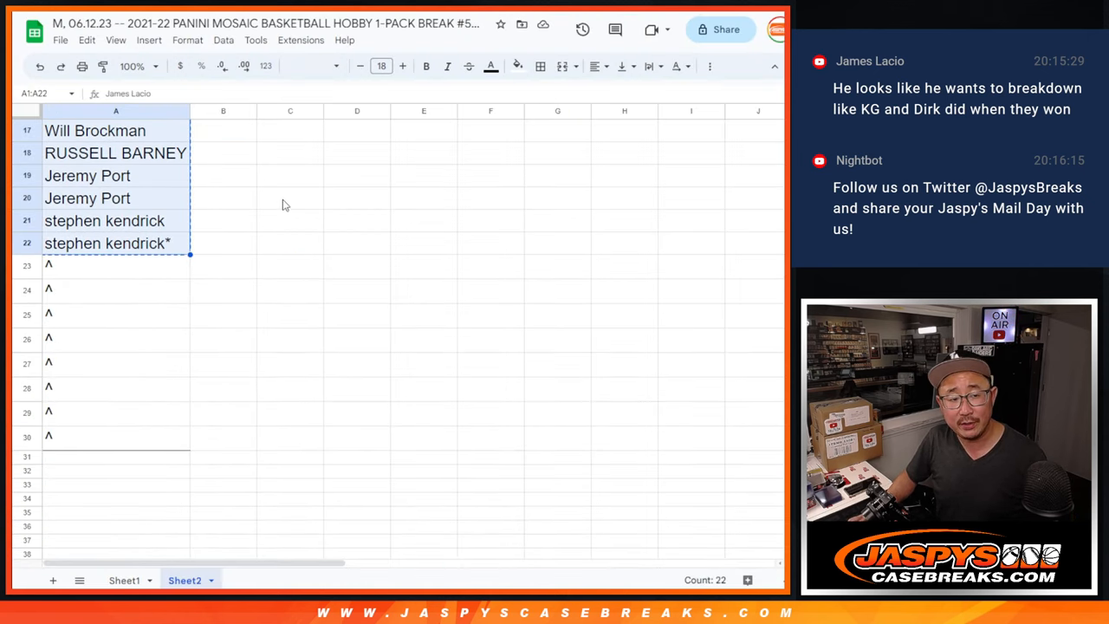
key("ctrl+Tab")
key("ctrl+Tab")
Step: Paste the 22 customer names into the list randomizer and roll two dice
left_click(338, 442)
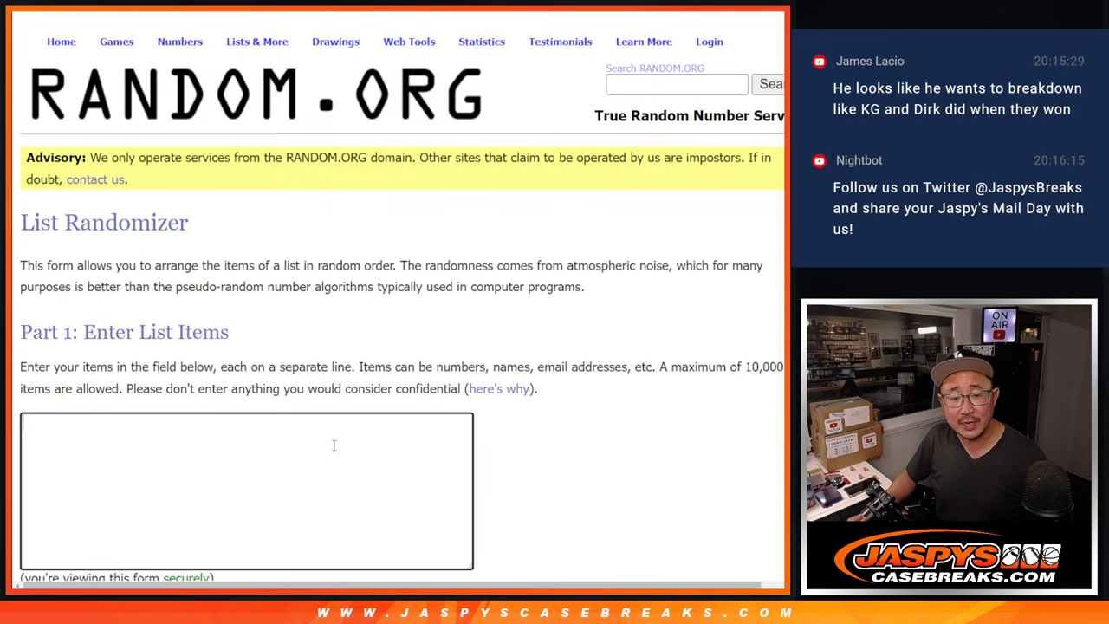
key("ctrl+v")
scroll(340, 440, "up", 2)
key("ctrl+shift+Tab")
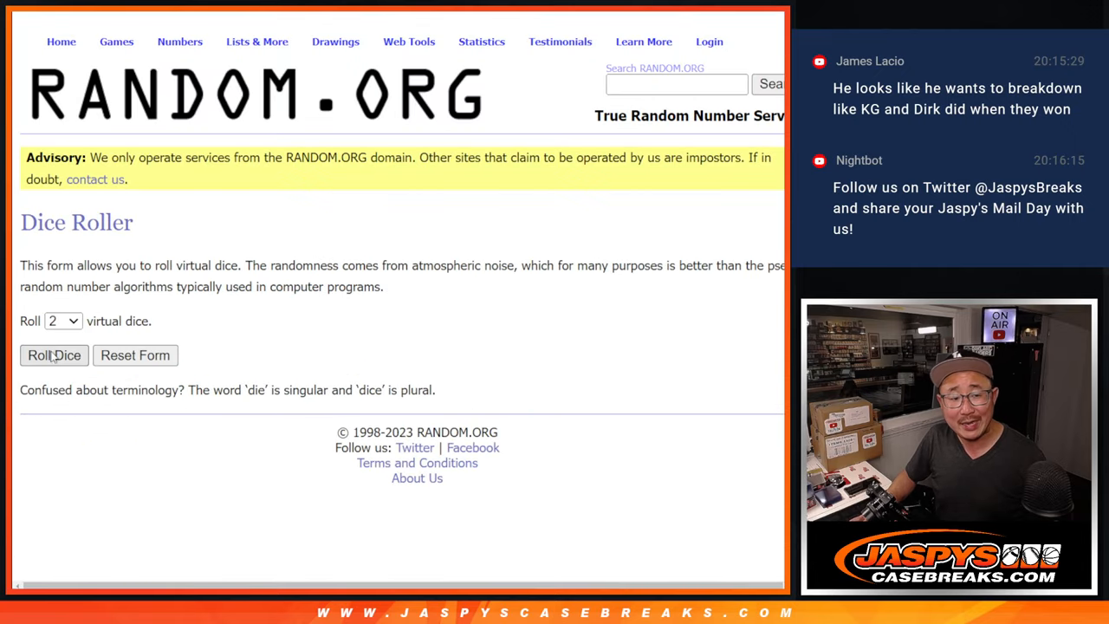
left_click(54, 355)
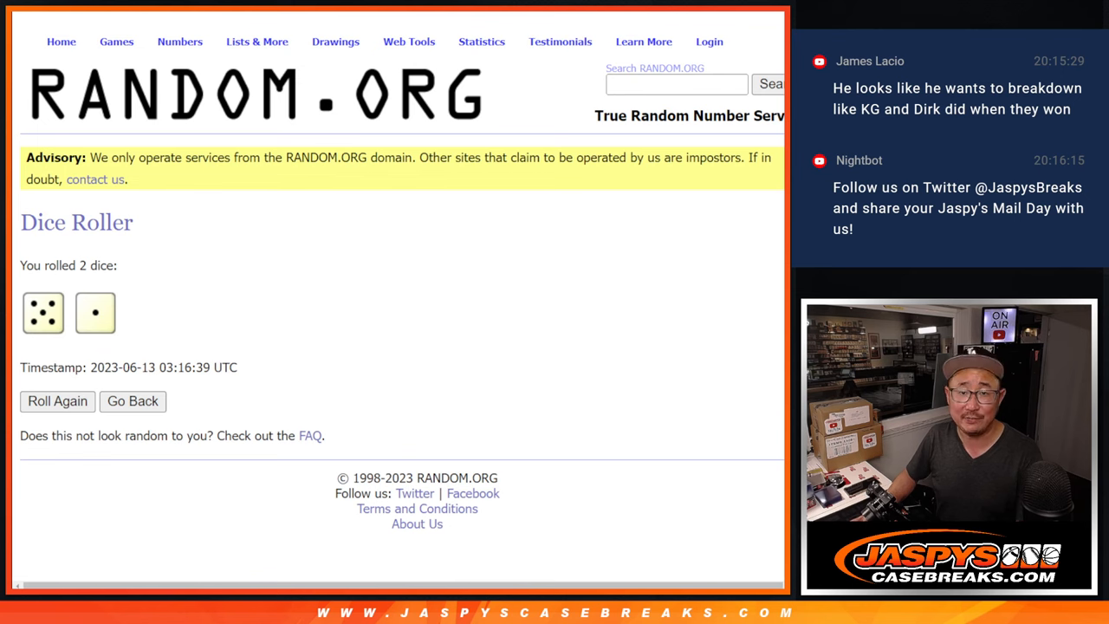
key("ctrl+Tab")
scroll(75, 441, "down", 3)
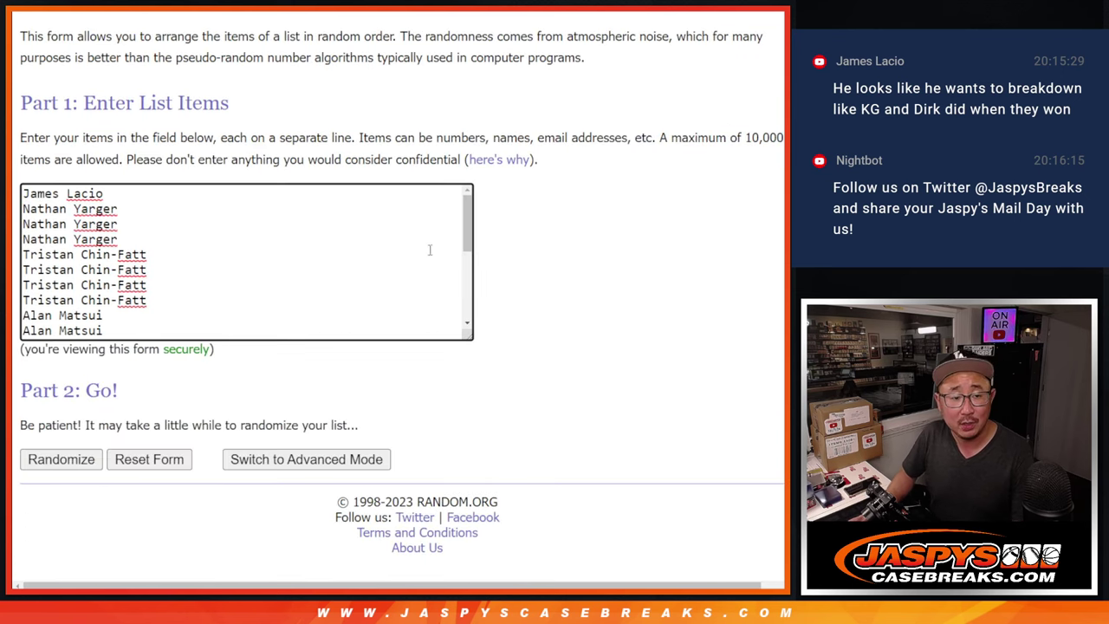
Step: Shuffle the 22 customer names six times in a row
left_click(31, 464)
scroll(31, 464, "down", 3)
left_click(32, 464)
scroll(31, 464, "down", 3)
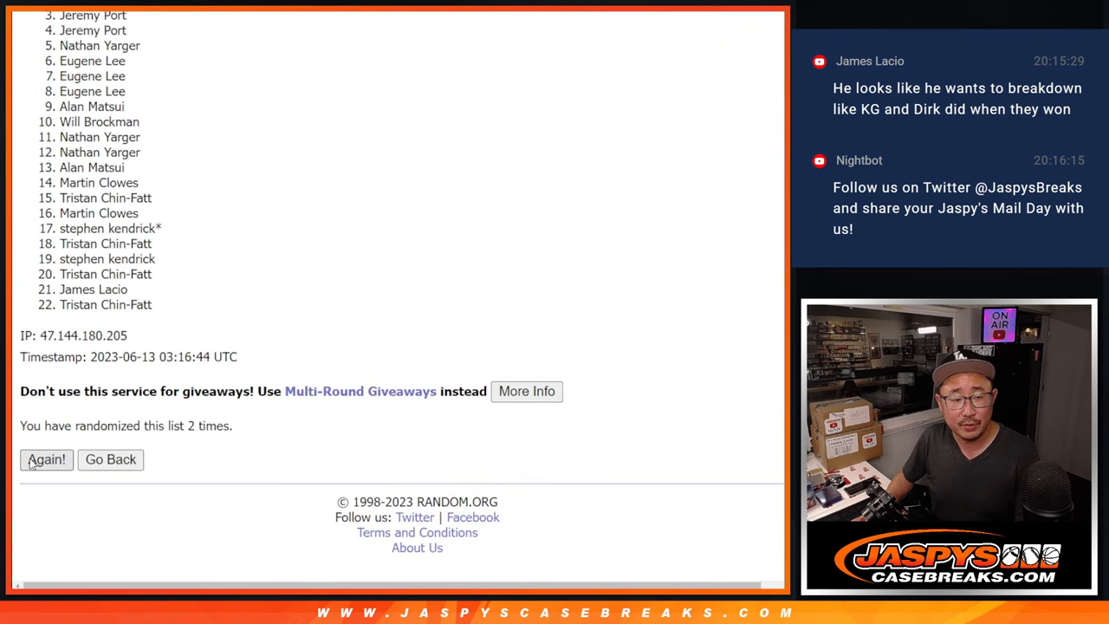
left_click(31, 463)
scroll(31, 464, "down", 5)
left_click(31, 463)
scroll(31, 464, "down", 3)
scroll(32, 464, "down", 2)
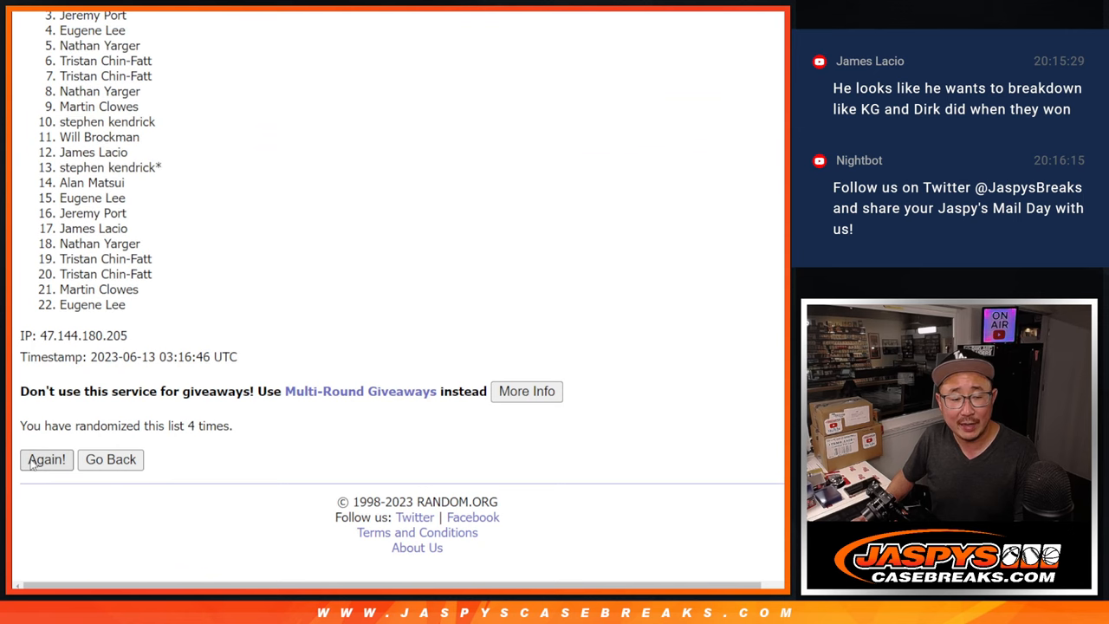
left_click(31, 464)
scroll(32, 464, "down", 5)
scroll(32, 464, "down", 1)
left_click(31, 464)
scroll(31, 464, "down", 5)
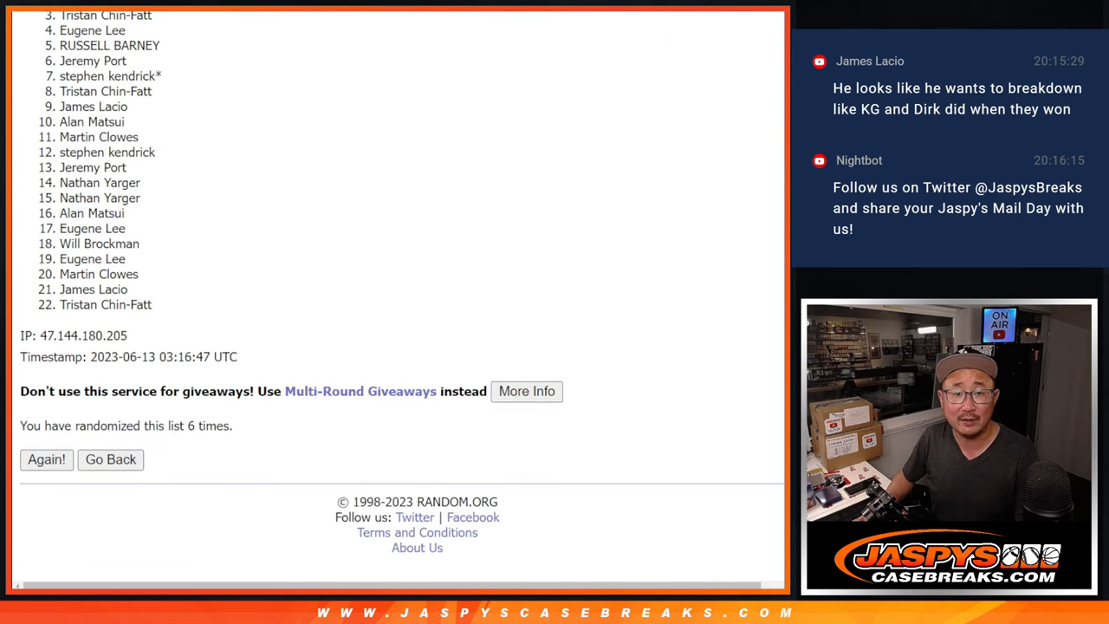
scroll(132, 170, "up", 3)
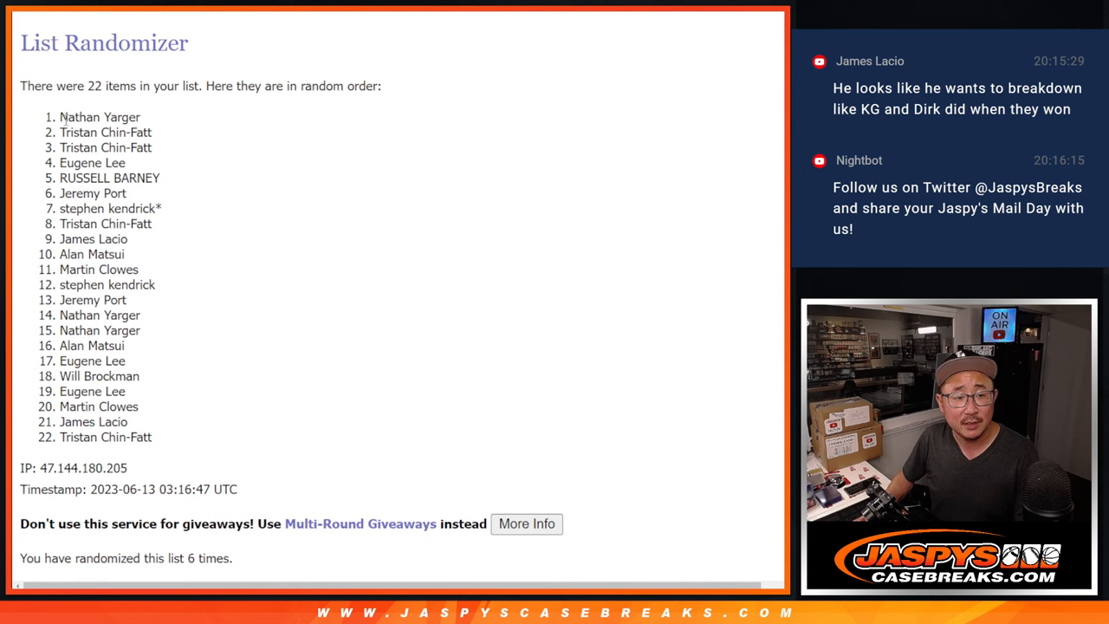
Step: Copy the top eight names of the final shuffle back to the spreadsheet
mouse_move(61, 119)
left_mouse_down()
mouse_move(204, 193)
mouse_move(214, 227)
left_mouse_up()
key("ctrl+c")
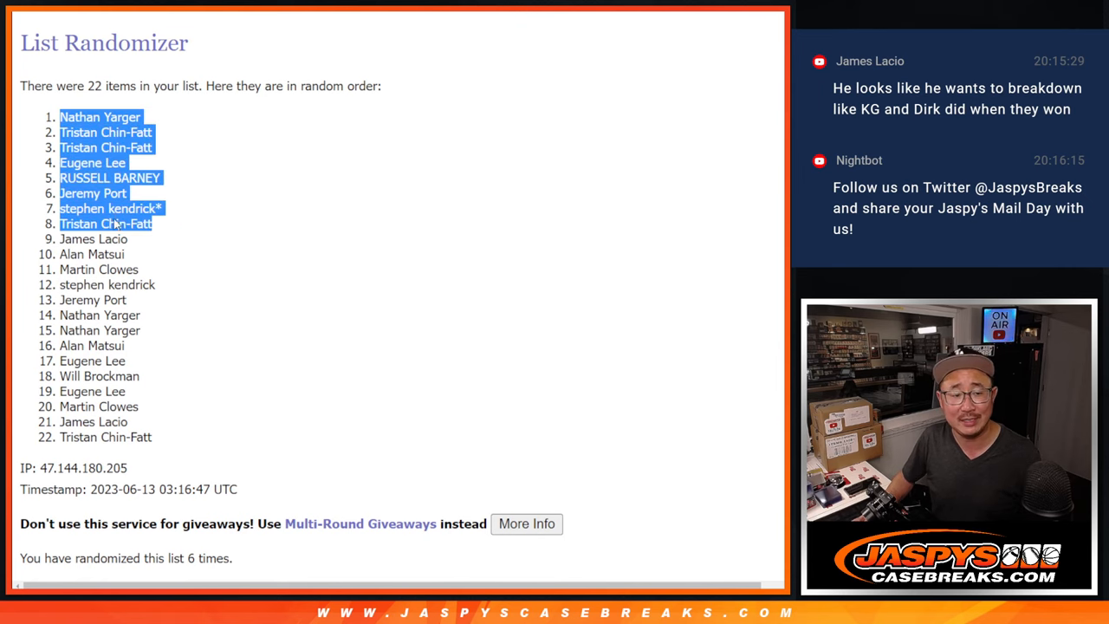
scroll(318, 282, "down", 2)
scroll(361, 188, "up", 2)
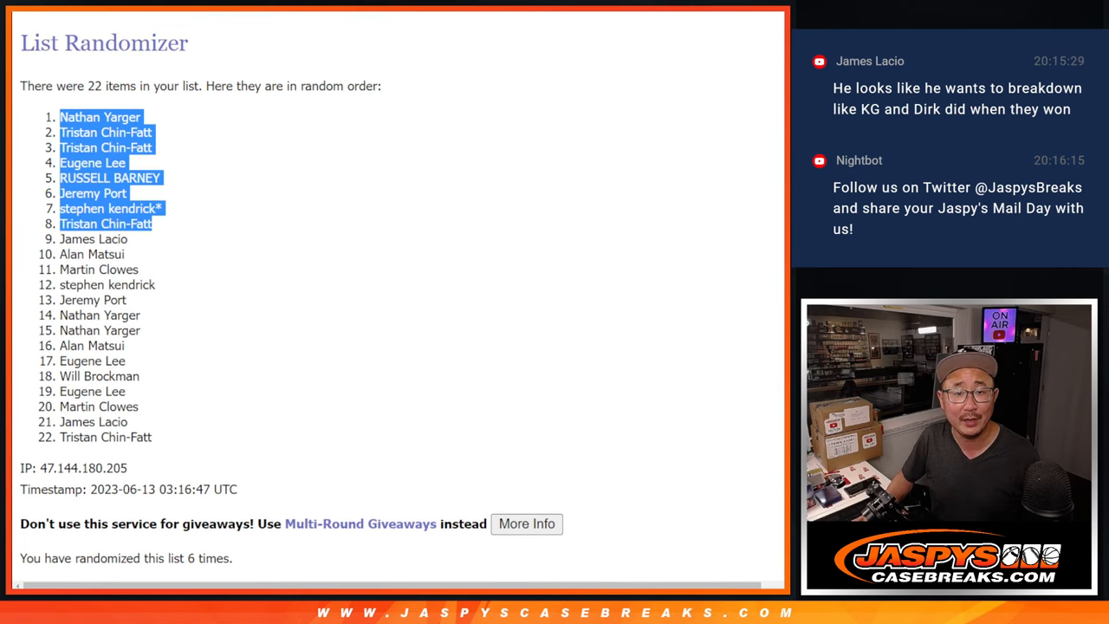
key("ctrl+Tab")
key("ctrl+Tab")
Step: Paste the eight randomized names into A23 in League Spartan size 14
left_click(131, 277)
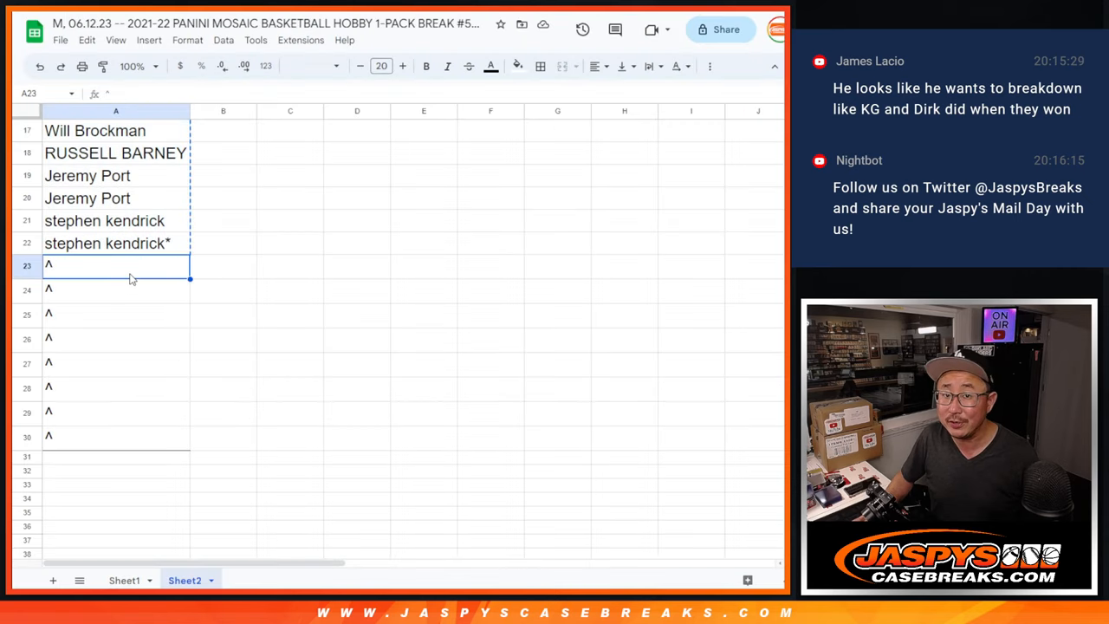
key("ctrl+v")
left_click(330, 64)
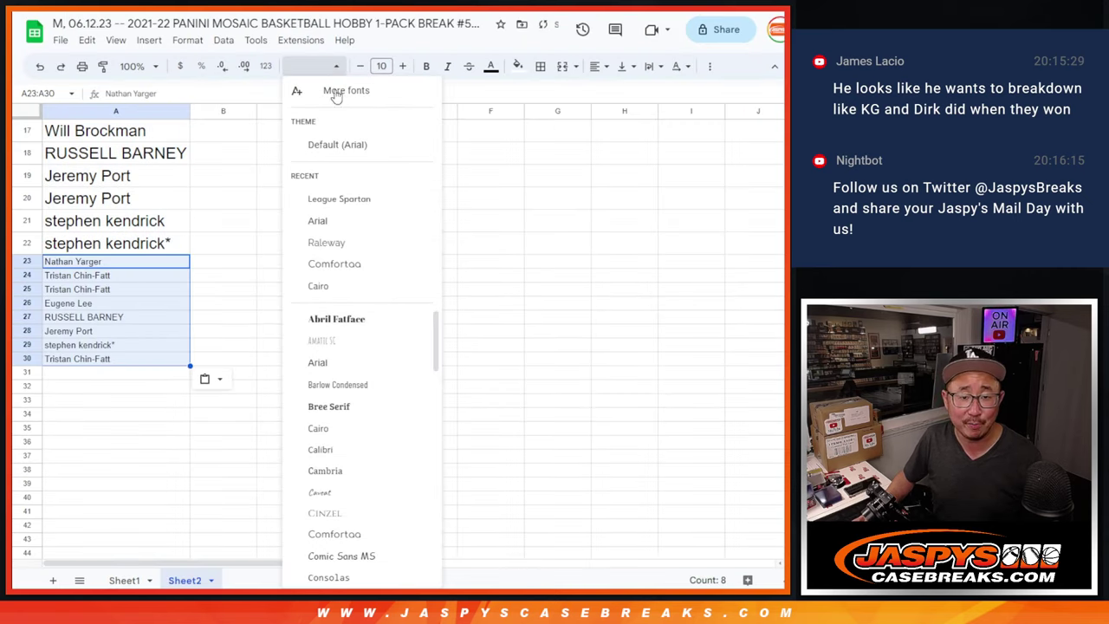
left_click(342, 202)
left_click(381, 66)
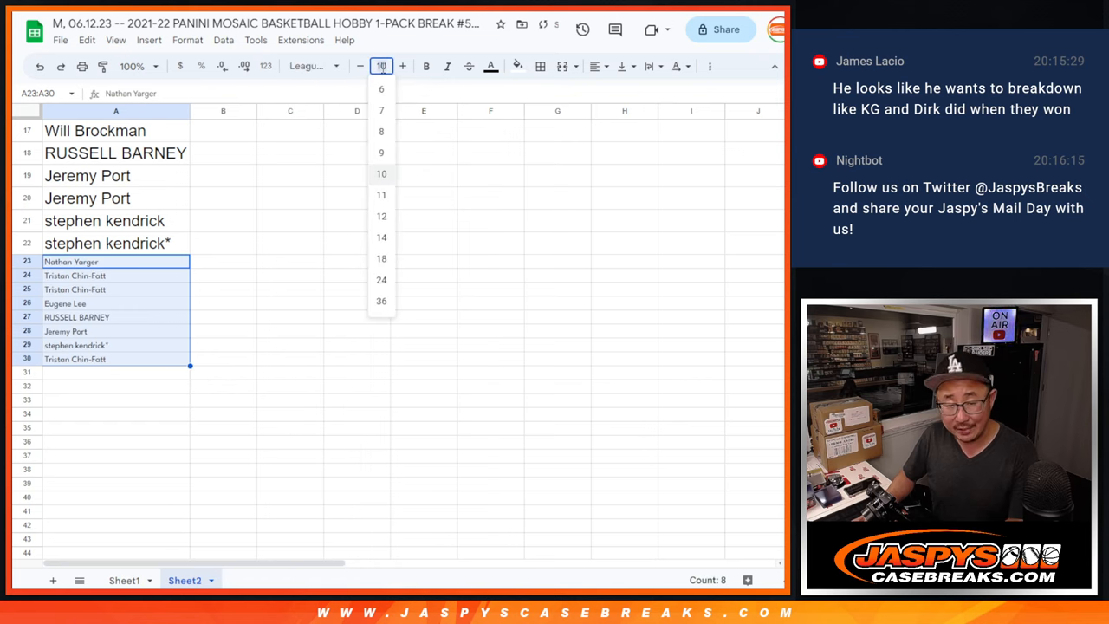
left_click(381, 237)
Step: Append a caret to each of the eight added names in A23:A30
left_click(180, 265)
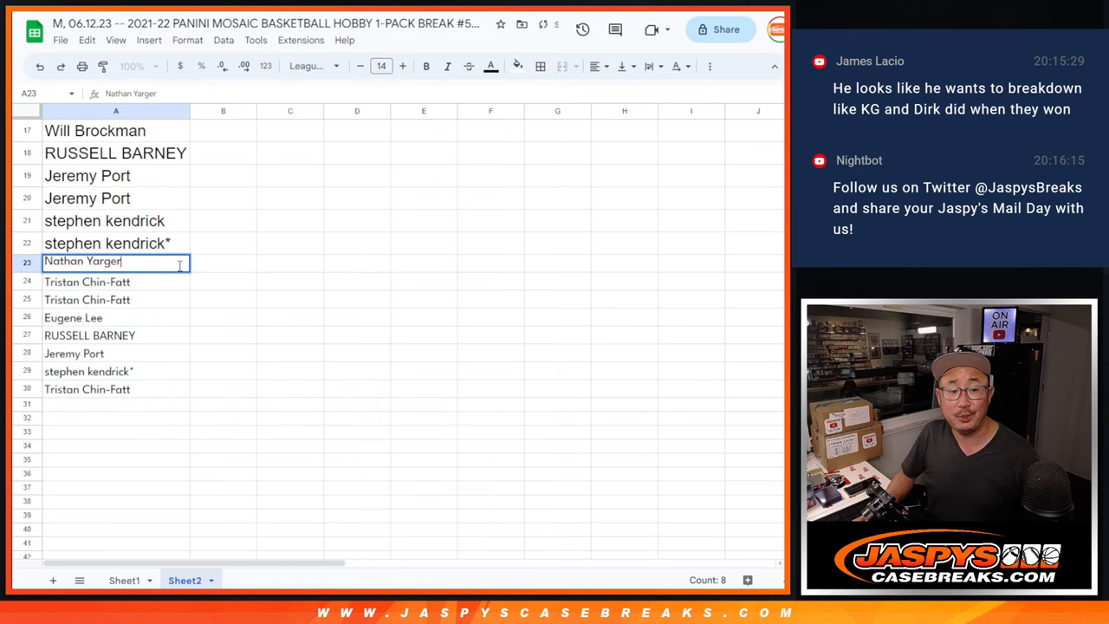
double_click(180, 265)
type("*")
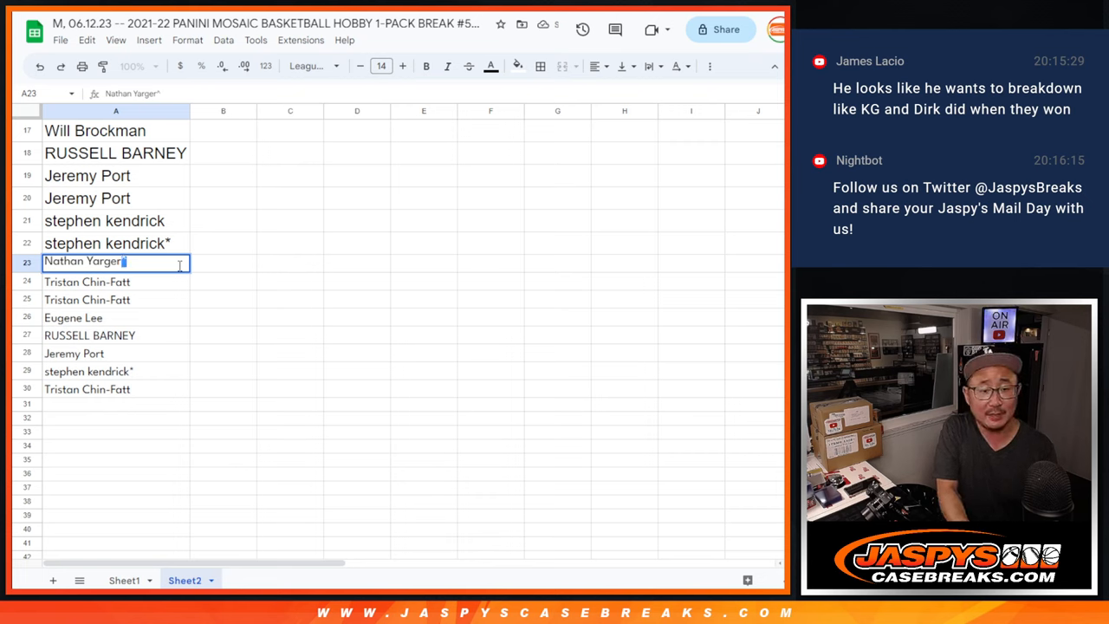
key("Return")
key("Return")
type("^")
key("Return")
key("Return")
type("^")
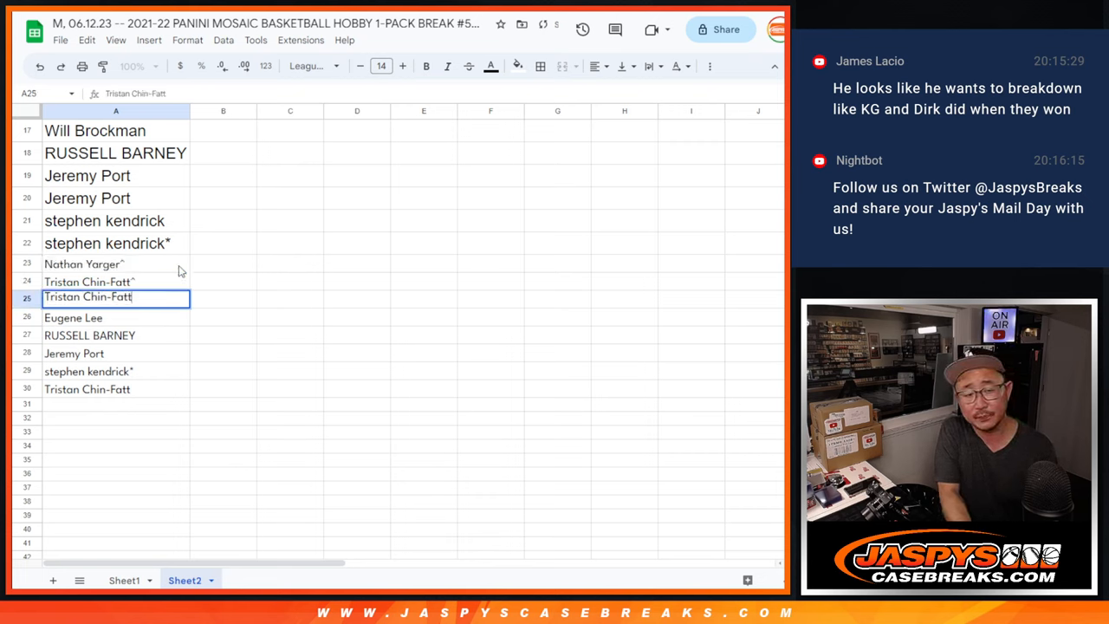
key("Return")
key("Return")
type("^")
key("Return")
key("Return")
type("^")
key("Return")
key("Return")
type("^")
key("Return")
key("Return")
type("^")
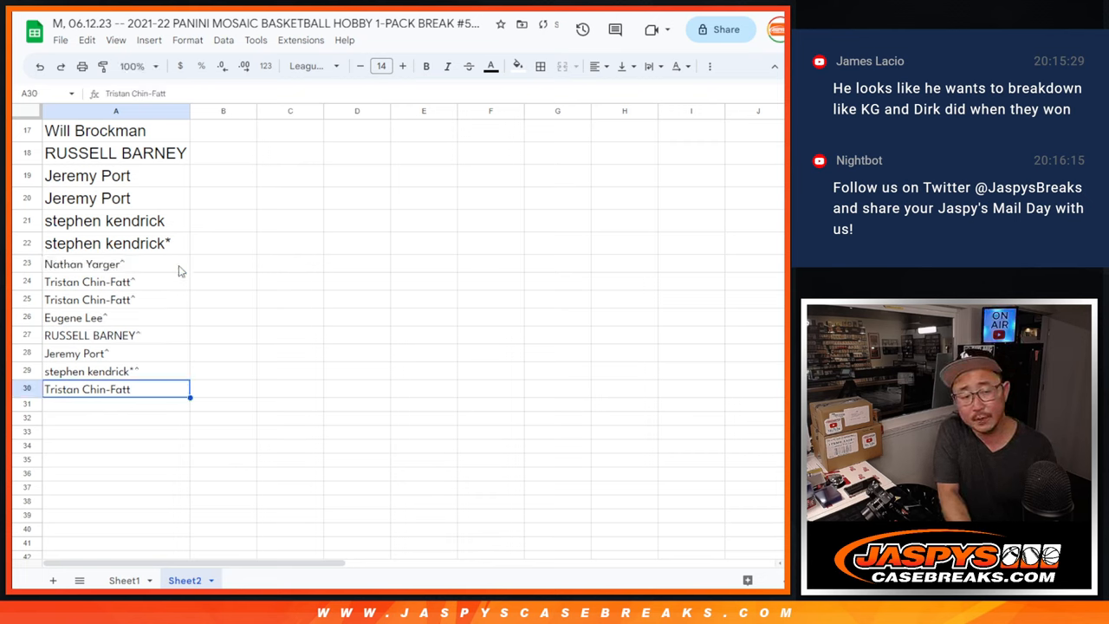
Step: Select all 30 names in column A and move to the empty Sheet1
left_click(131, 389)
scroll(149, 384, "up", 3)
scroll(149, 384, "up", 2)
key("ctrl+a")
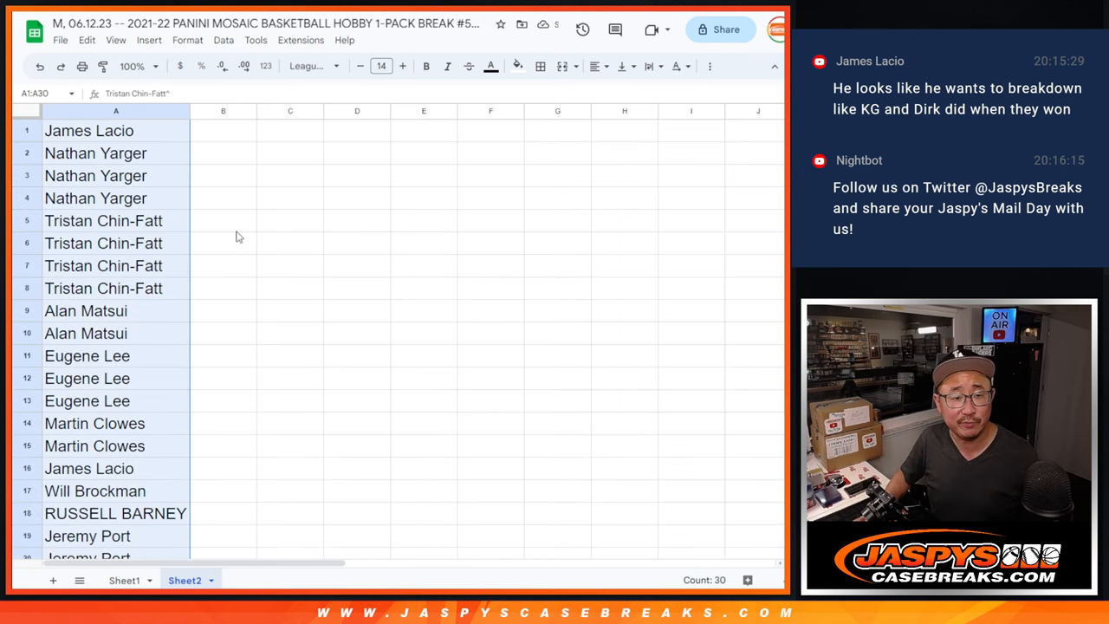
left_click(124, 580)
Step: Replace the NBA teams in the randomizer with the 30 customer names and roll two dice
key("ctrl+Tab")
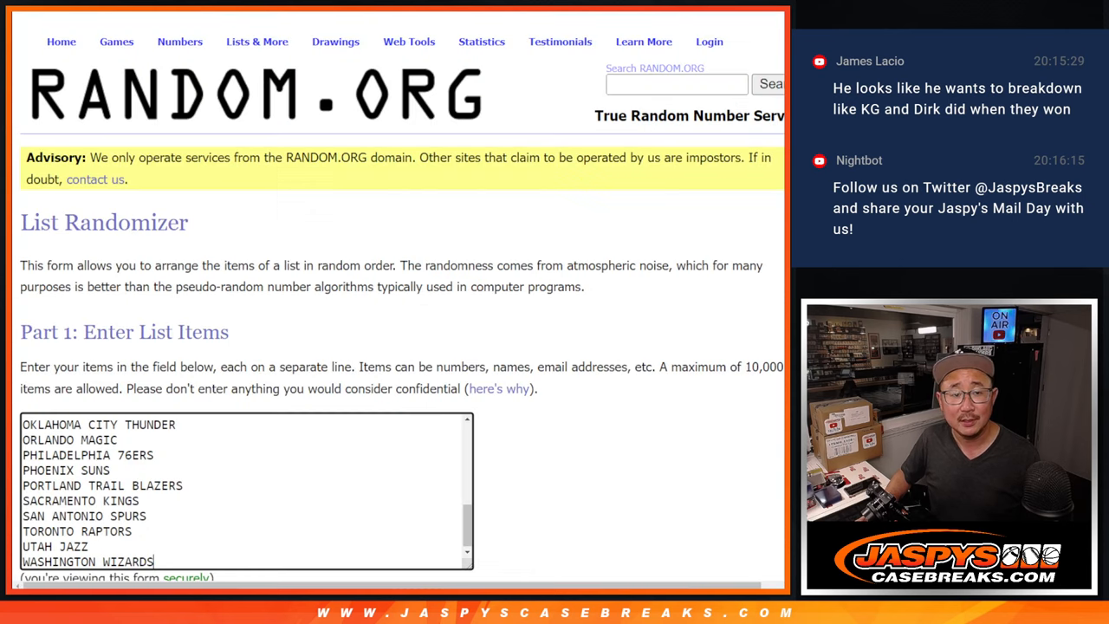
key("ctrl+a")
key("BackSpace")
key("ctrl+v")
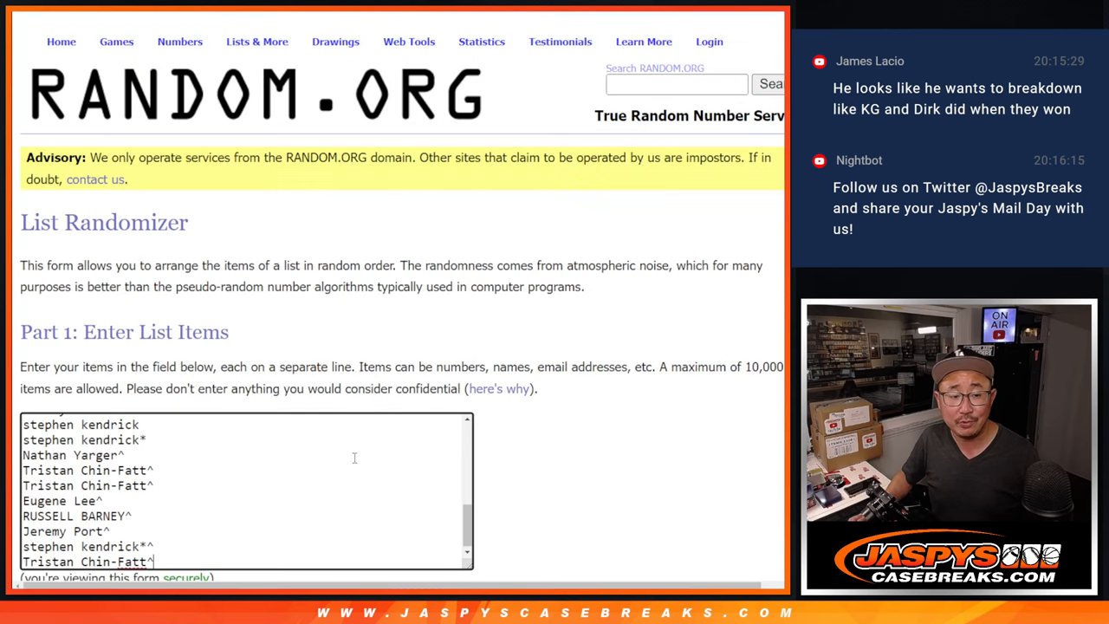
key("ctrl+Tab")
left_click(54, 354)
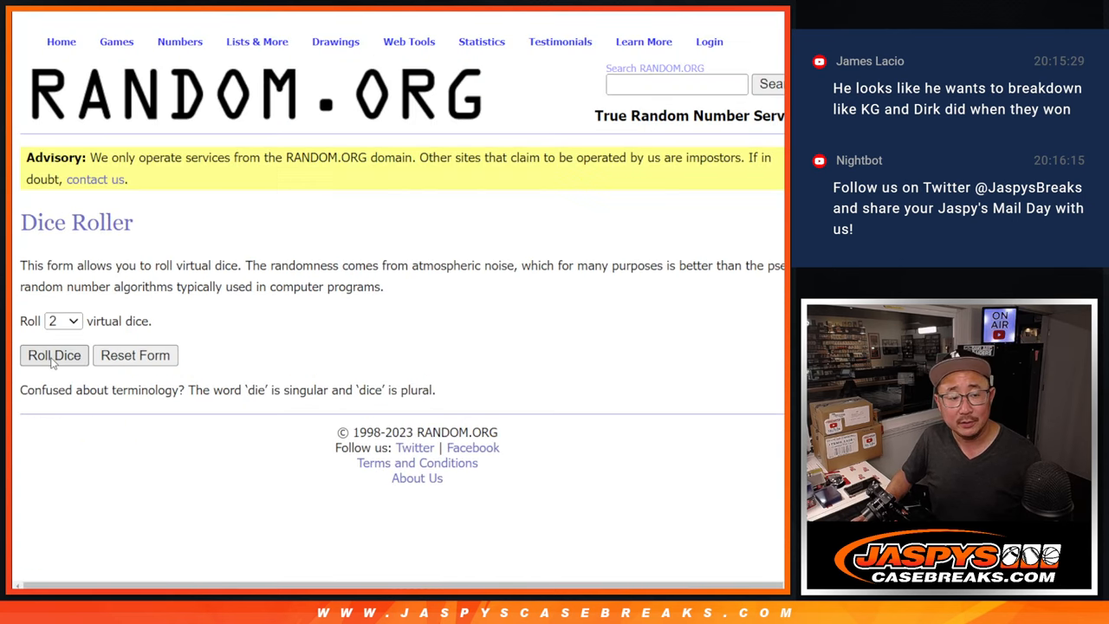
key("ctrl+Tab")
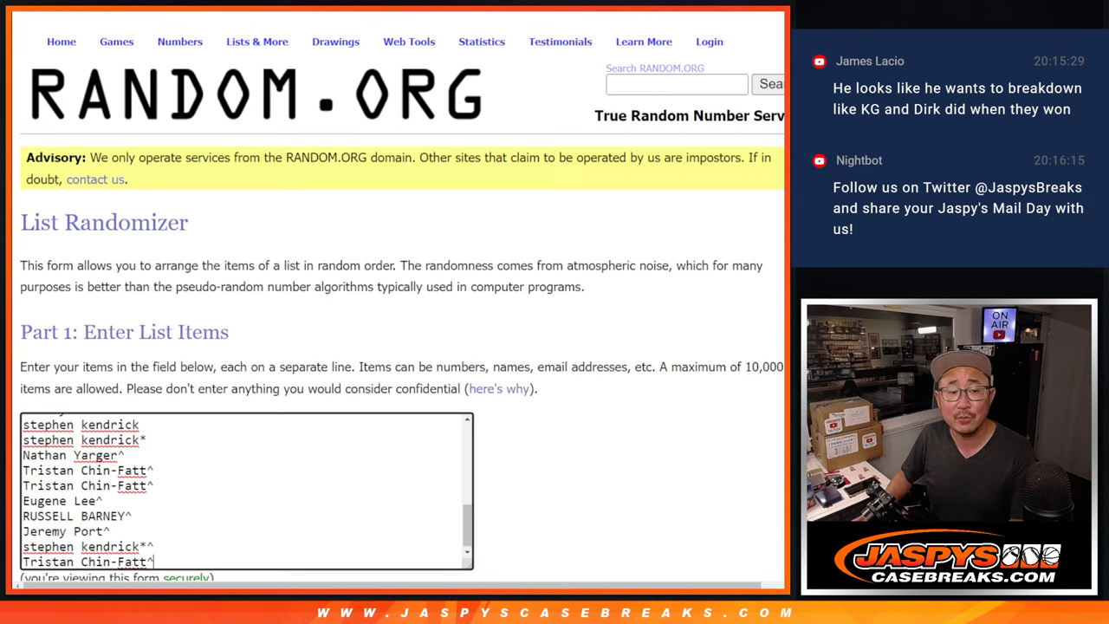
scroll(498, 262, "down", 3)
Step: Shuffle the 30 customer names nine times
left_click(59, 459)
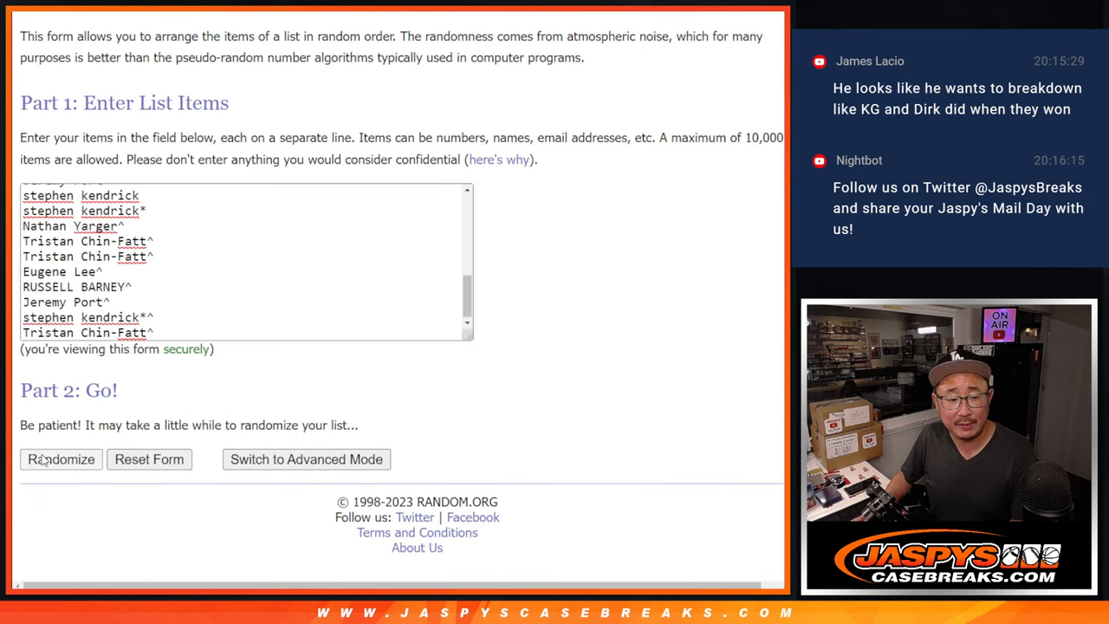
scroll(45, 458, "down", 5)
left_click(45, 458)
scroll(44, 459, "down", 5)
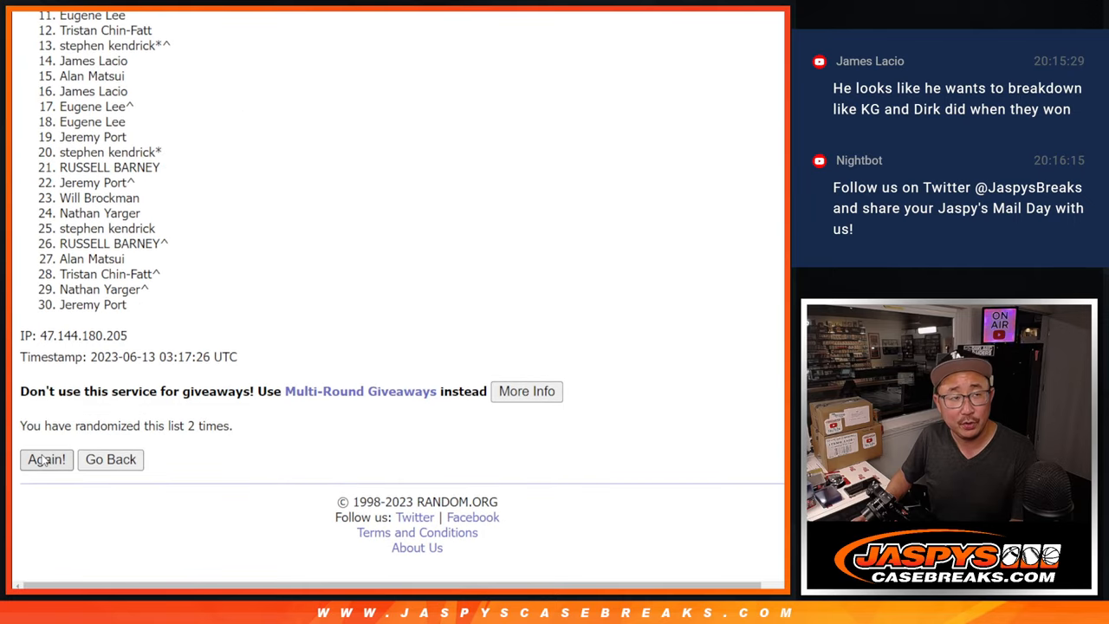
left_click(44, 459)
scroll(44, 459, "down", 5)
left_click(45, 460)
scroll(42, 461, "down", 5)
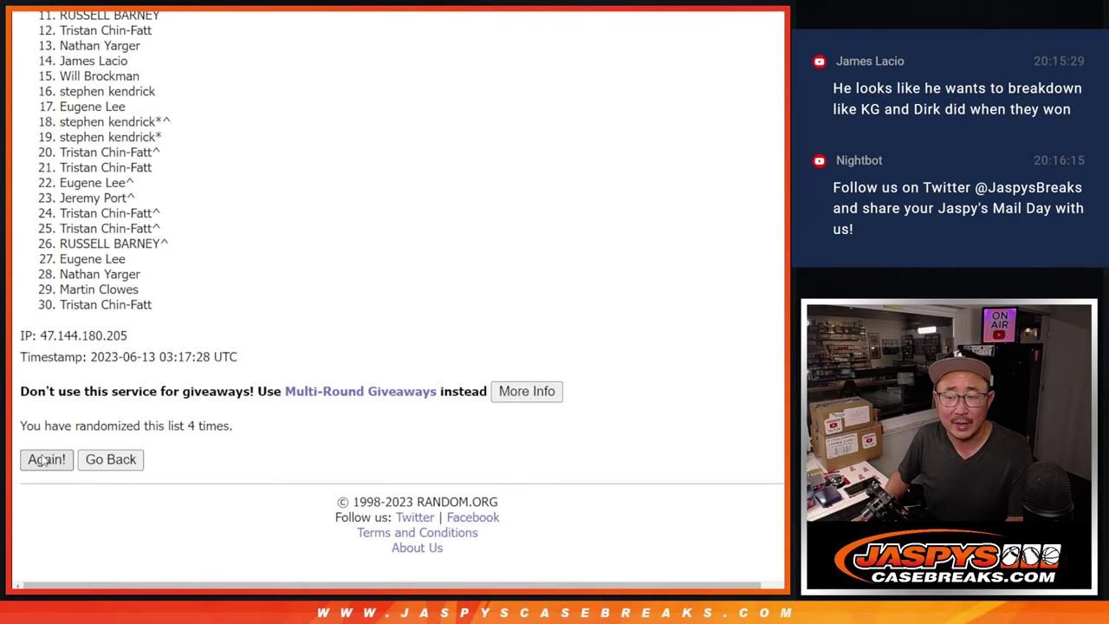
left_click(42, 460)
scroll(43, 459, "down", 5)
left_click(42, 460)
scroll(42, 459, "down", 5)
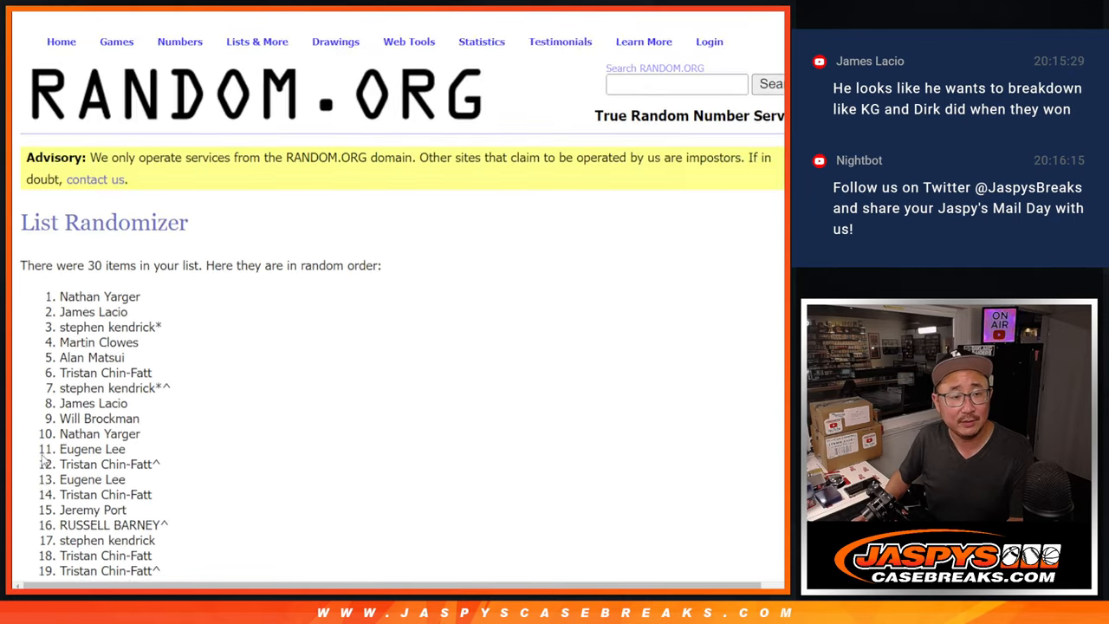
scroll(42, 460, "down", 5)
left_click(42, 459)
scroll(43, 460, "down", 5)
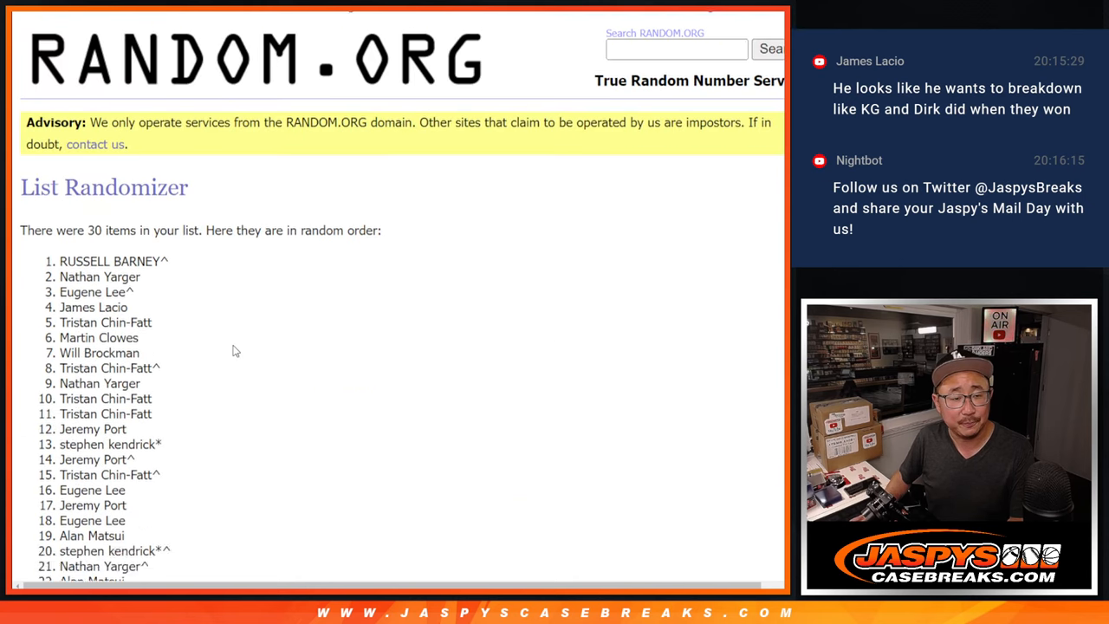
scroll(235, 349, "down", 5)
scroll(98, 122, "up", 3)
Step: Paste the final order of 30 names into column A of Sheet1
left_click_drag(60, 54, 181, 503)
key("ctrl+c")
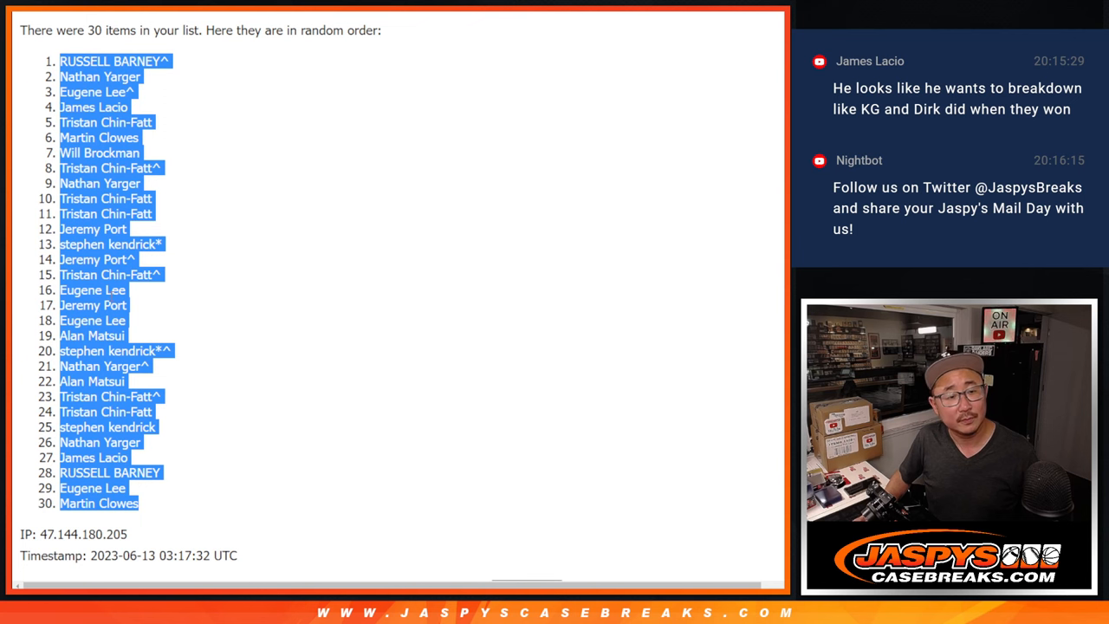
scroll(335, 335, "down", 3)
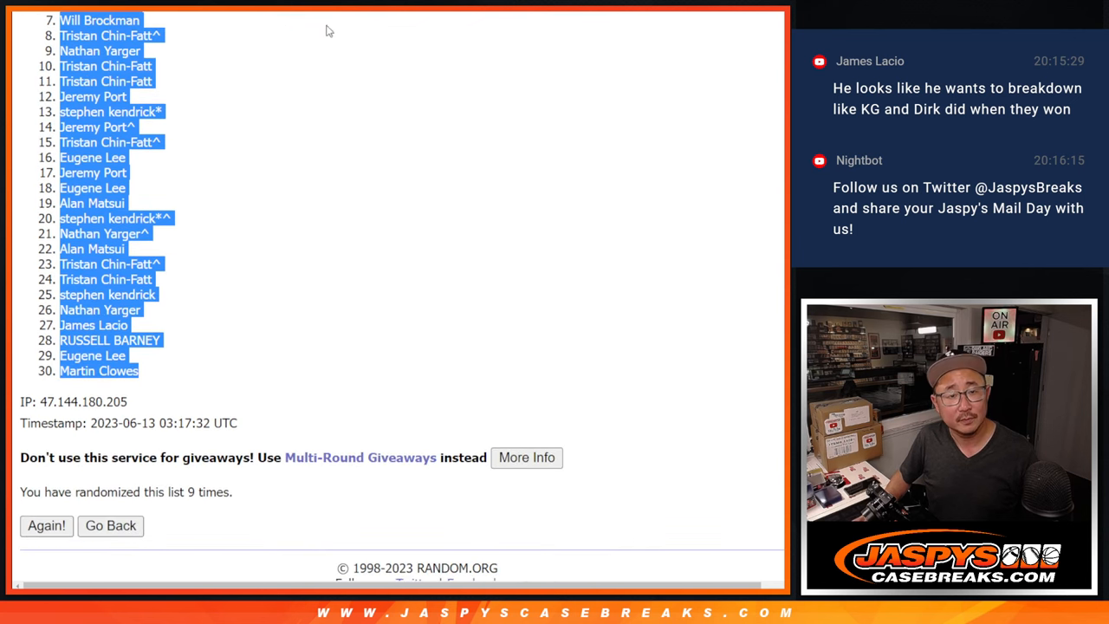
key("ctrl+Tab")
key("ctrl+v")
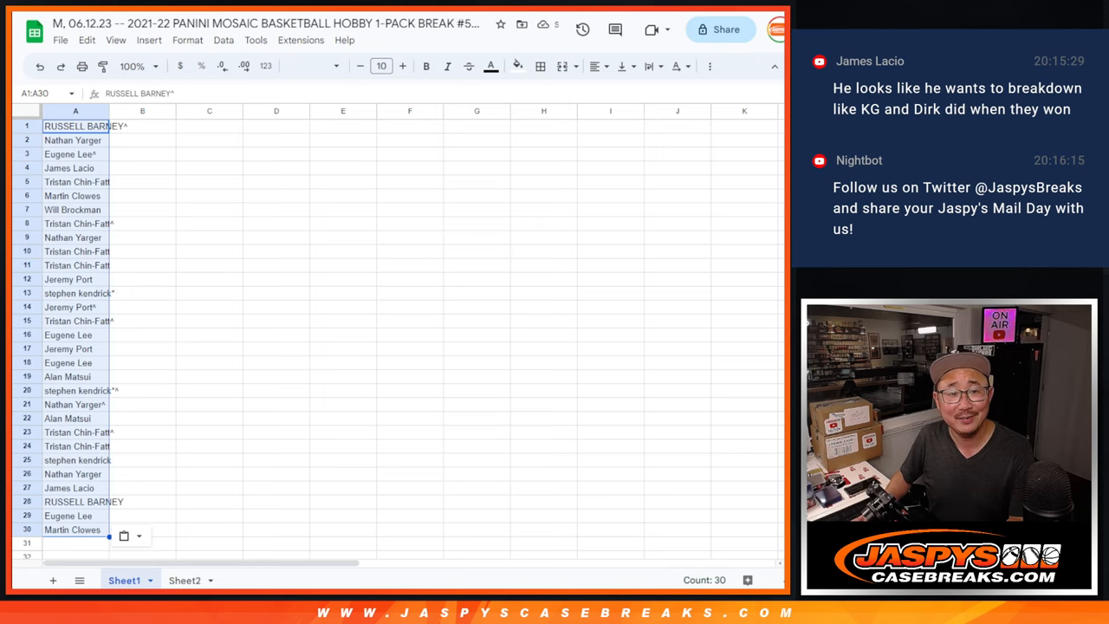
Step: Return to the NBA team list and start shuffling the 30 teams
key("ctrl+Tab")
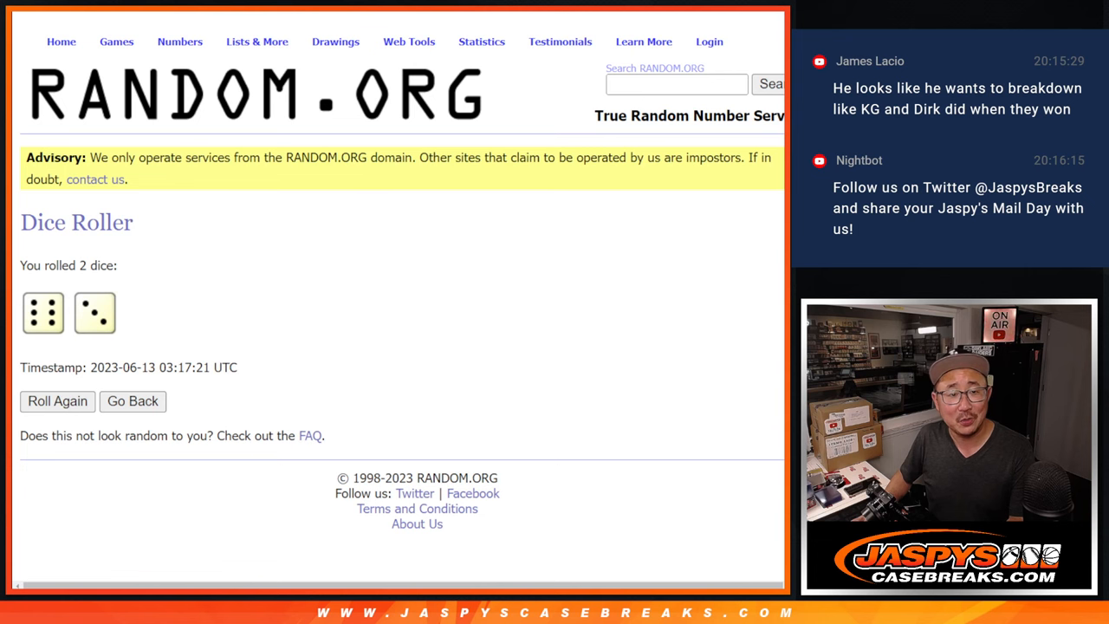
key("ctrl+Tab")
key("ctrl+shift+Tab")
key("ctrl+shift+Tab")
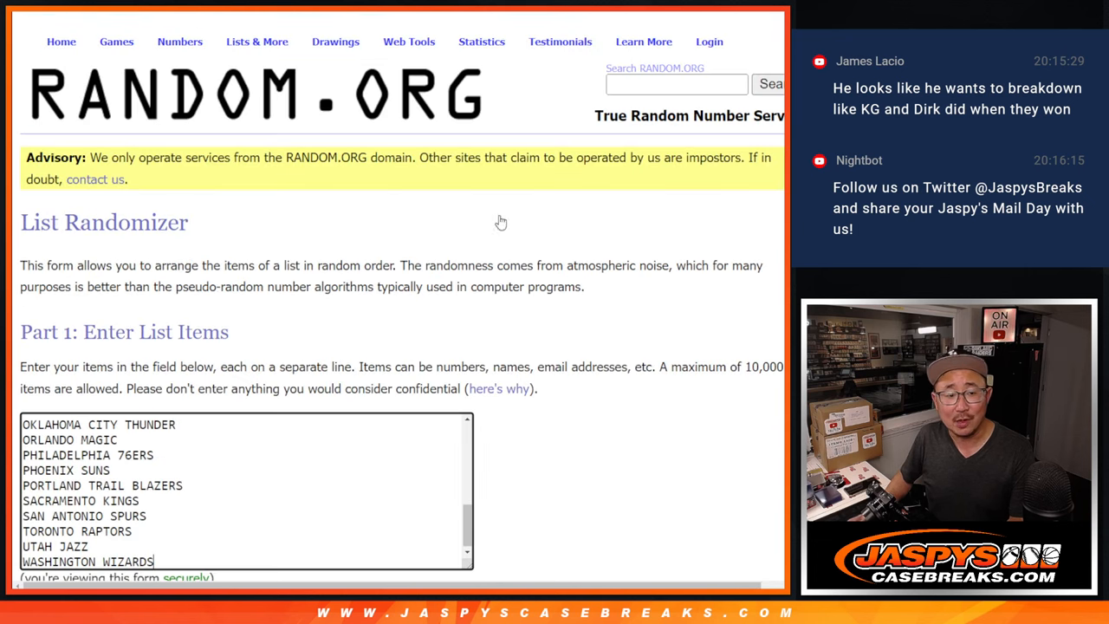
scroll(515, 230, "down", 3)
left_click(50, 459)
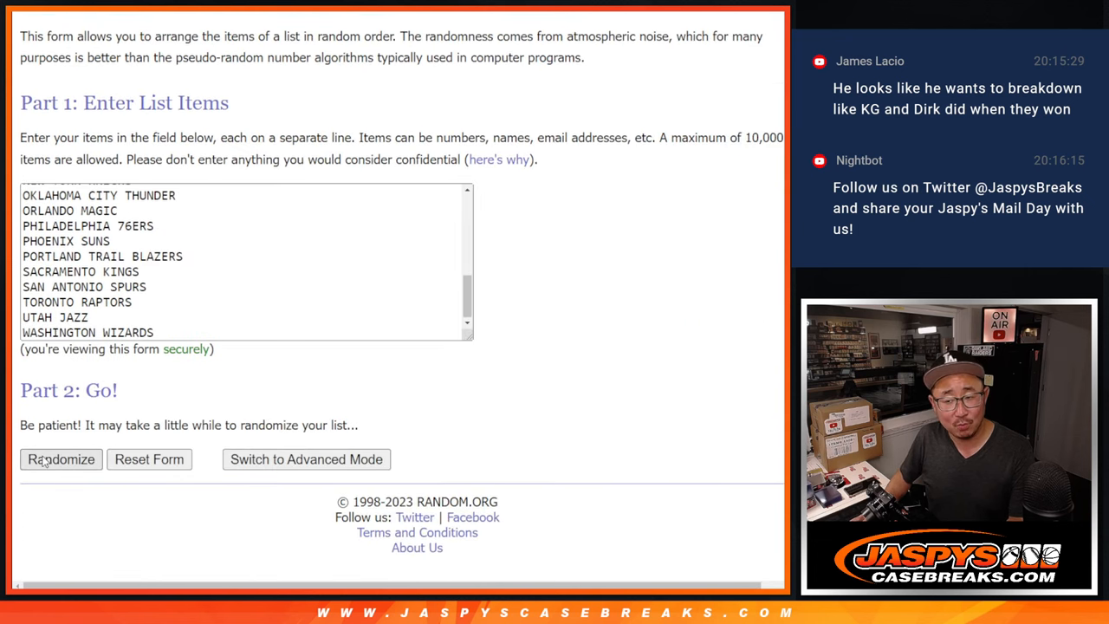
scroll(46, 459, "down", 2)
left_click(46, 459)
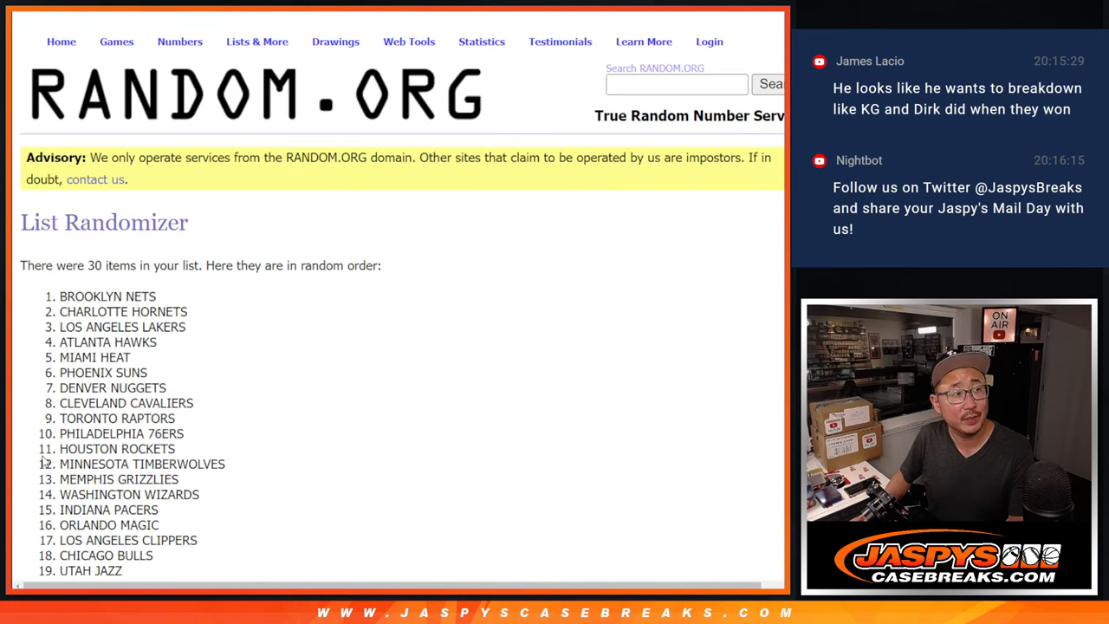
left_click(46, 459)
scroll(44, 462, "down", 5)
left_click(43, 460)
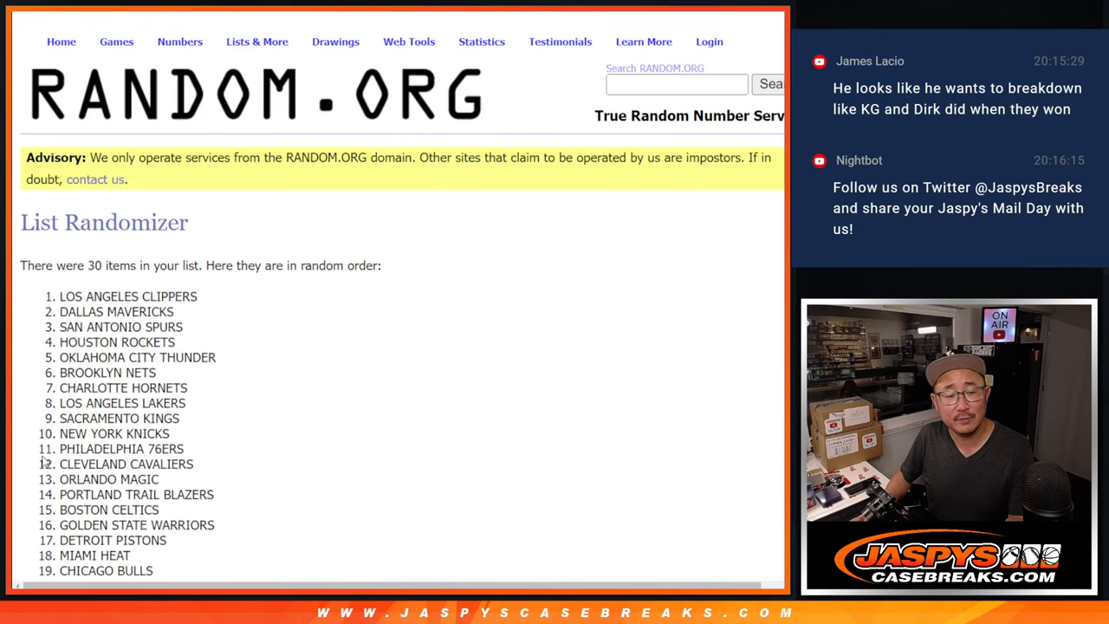
scroll(43, 462, "down", 5)
Step: Finish the nine shuffles and select all 30 teams in their final order
left_click(44, 459)
scroll(43, 462, "down", 2)
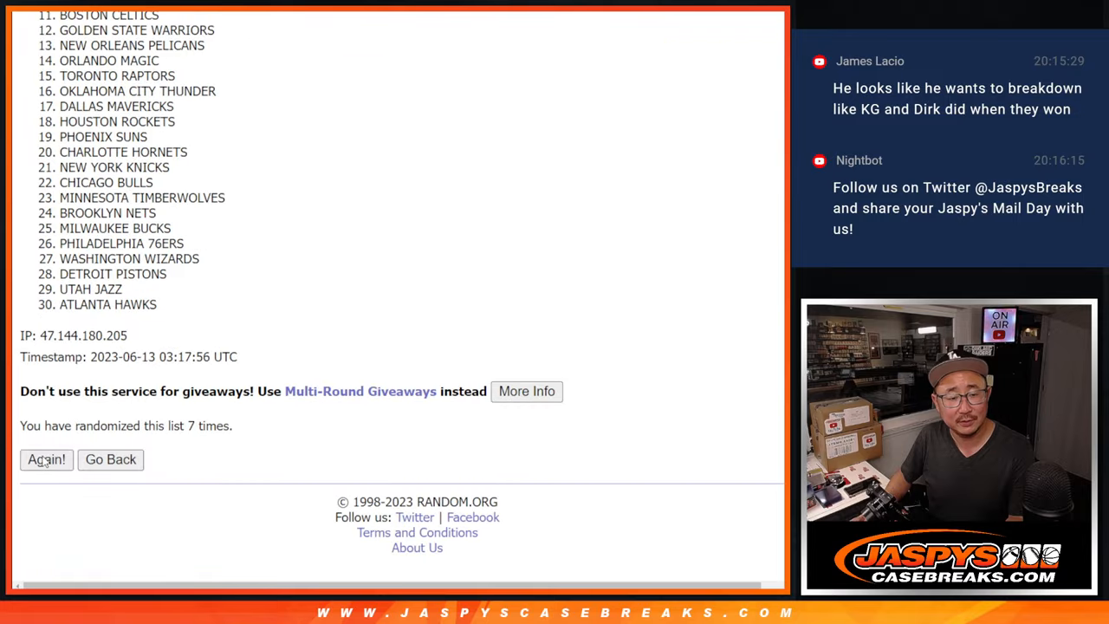
left_click(44, 459)
scroll(43, 462, "down", 5)
left_click(46, 459)
scroll(251, 323, "down", 10)
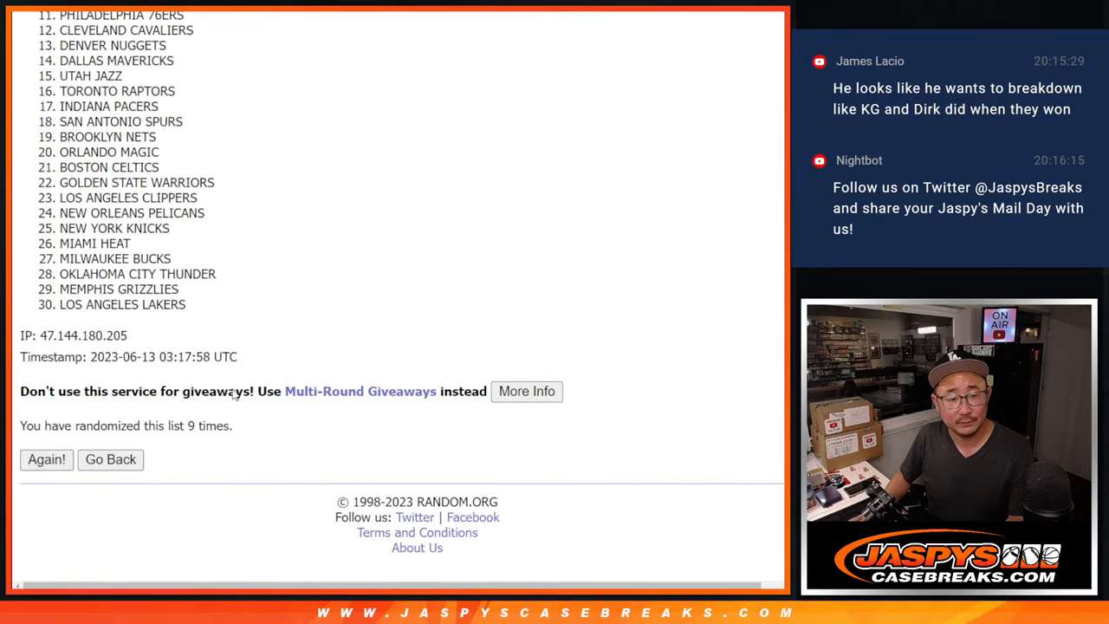
scroll(228, 404, "up", 3)
scroll(81, 113, "up", 1)
left_click_drag(60, 57, 180, 503)
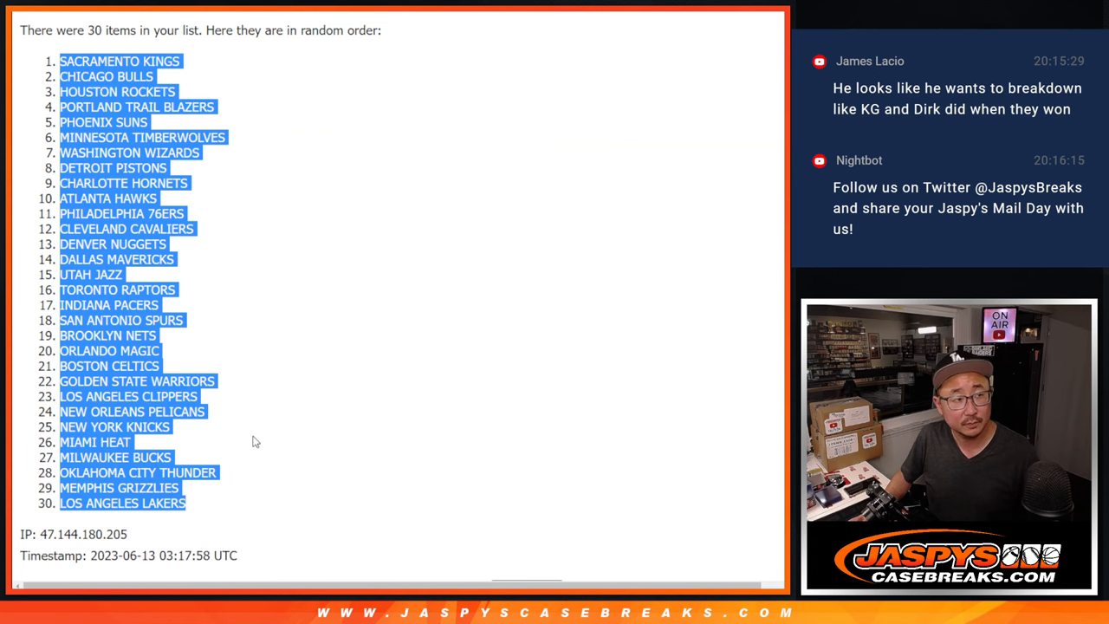
scroll(255, 442, "down", 1)
Step: Paste the shuffled 30 NBA teams into column B beside the customer names
key("ctrl+c")
key("alt+Tab")
left_click(148, 125)
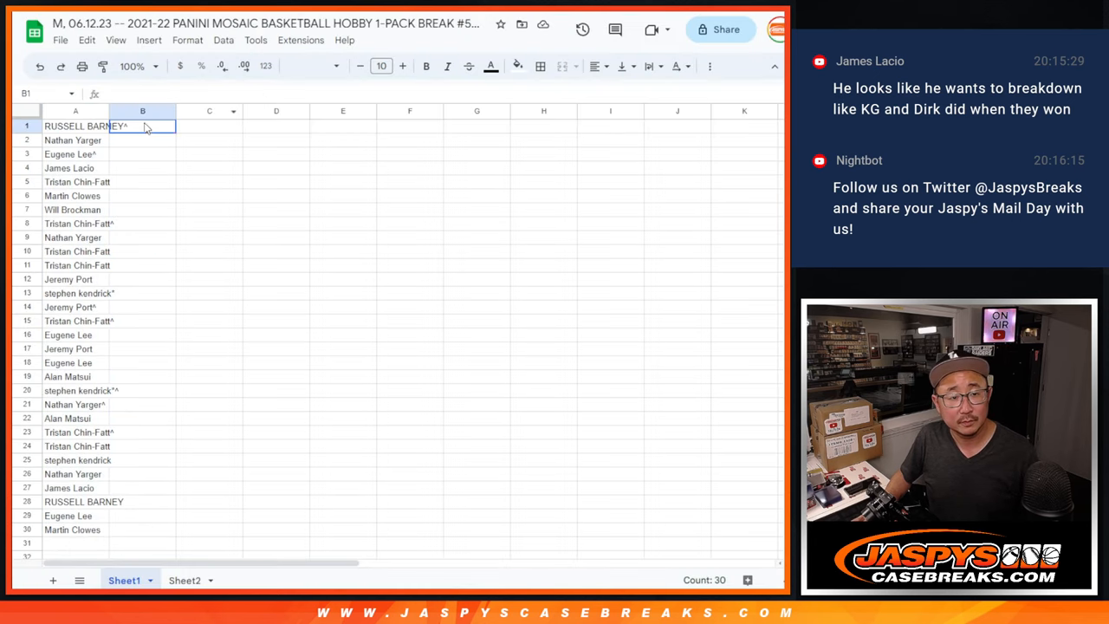
key("ctrl+v")
Step: Set the whole sheet to League Spartan size 12 at 150% zoom and widen column A
key("ctrl+a")
left_click(309, 66)
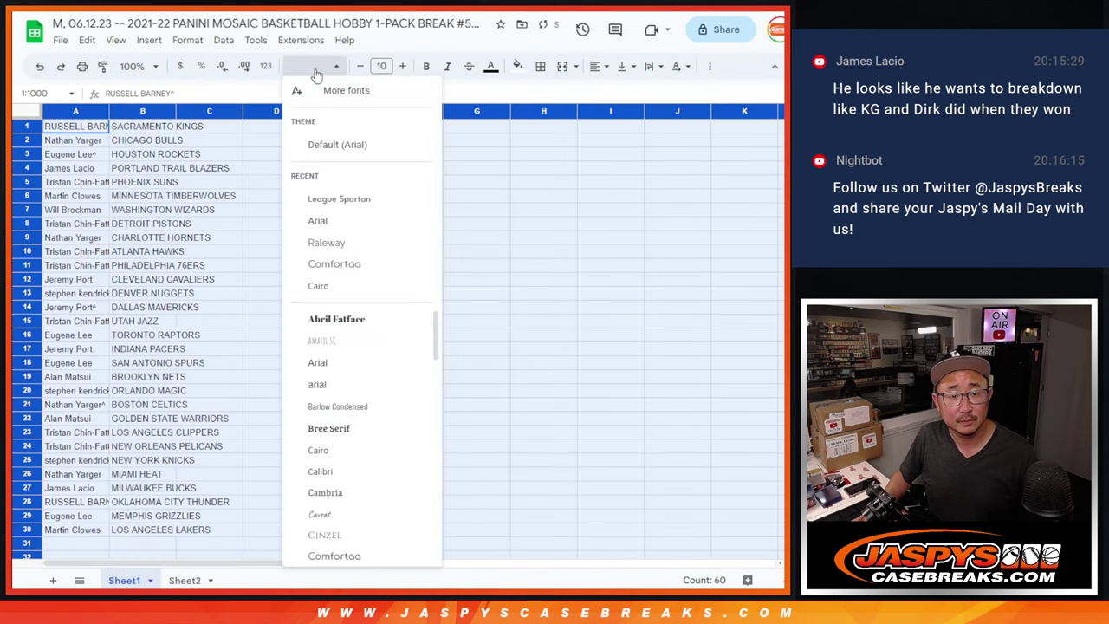
left_click(334, 199)
left_click(379, 66)
key("Return")
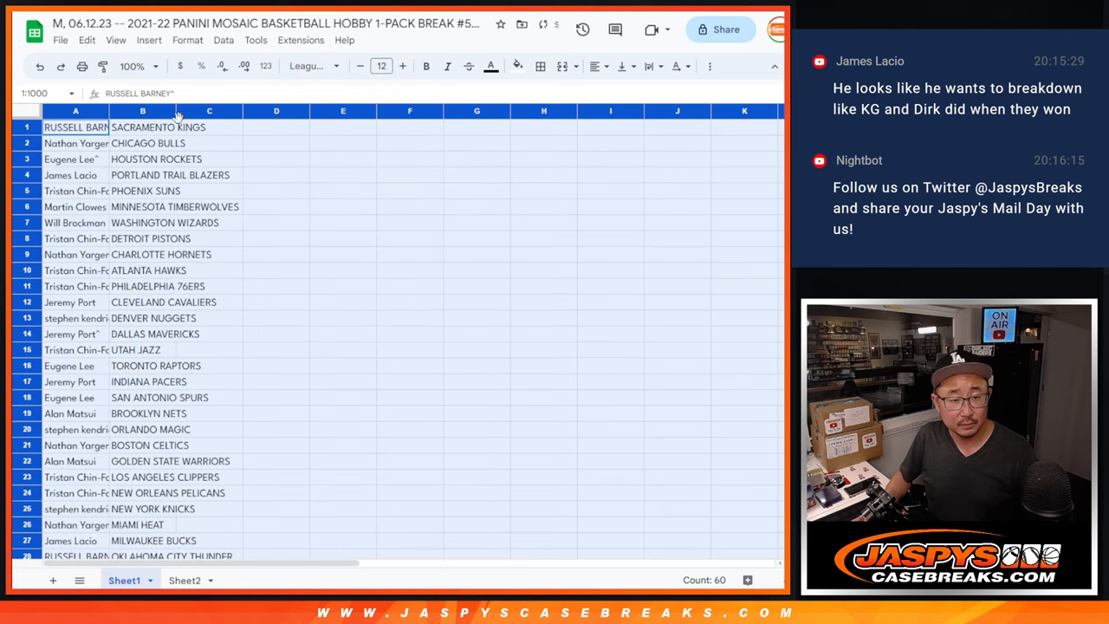
left_click(143, 65)
left_click(149, 189)
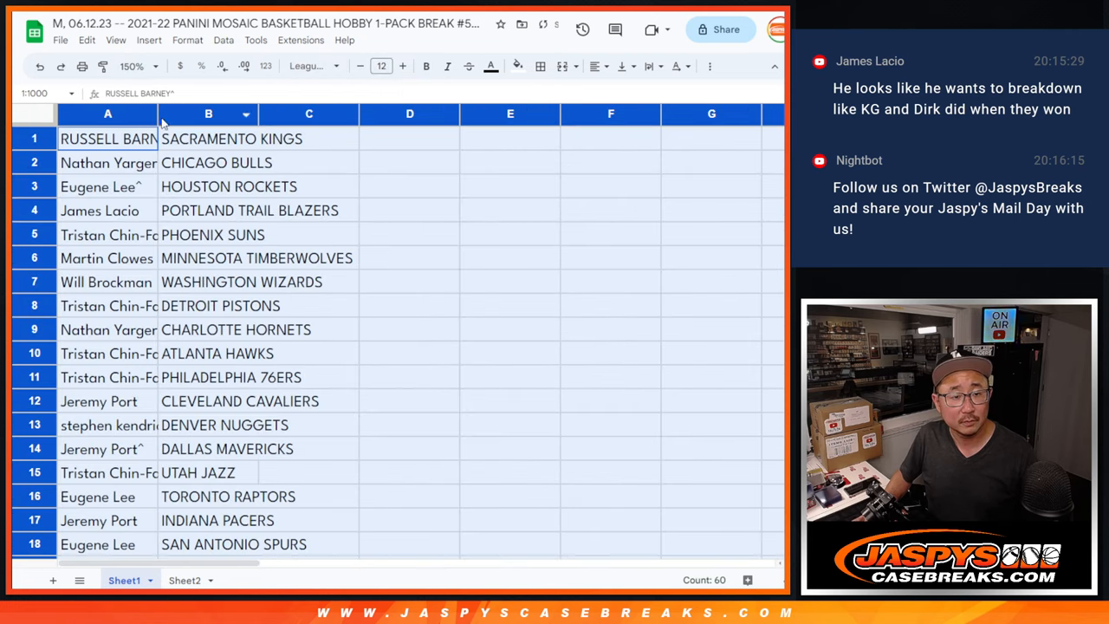
left_click_drag(157, 114, 189, 113)
Step: Review rows 1–15 and 16–30 of names and teams, then zoom to 90% so the table fits
left_click(184, 145)
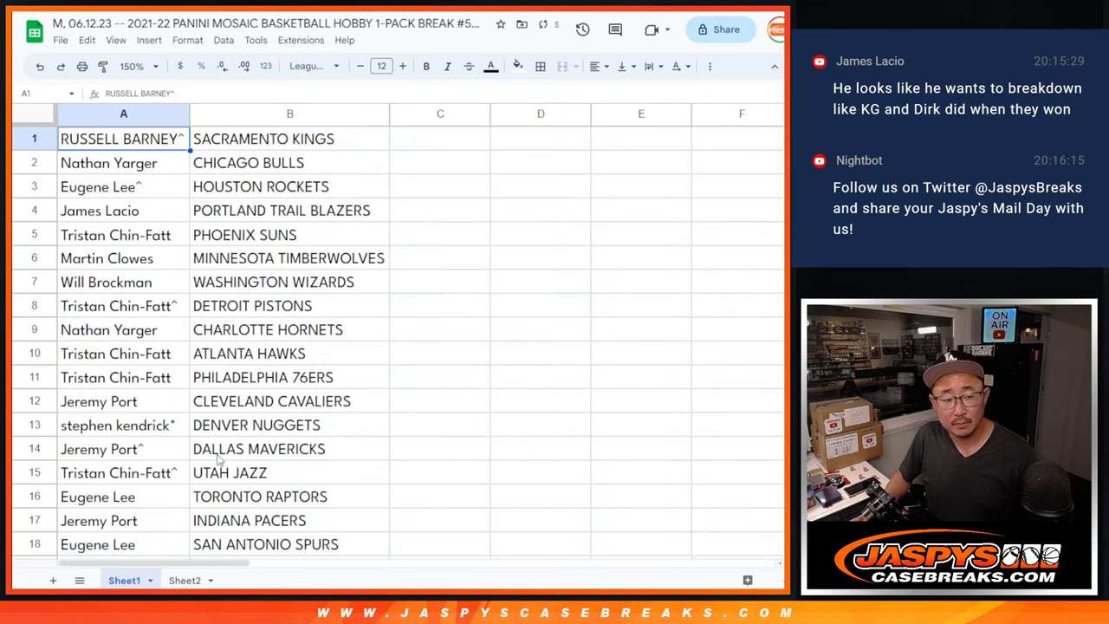
left_click(218, 473, "shift")
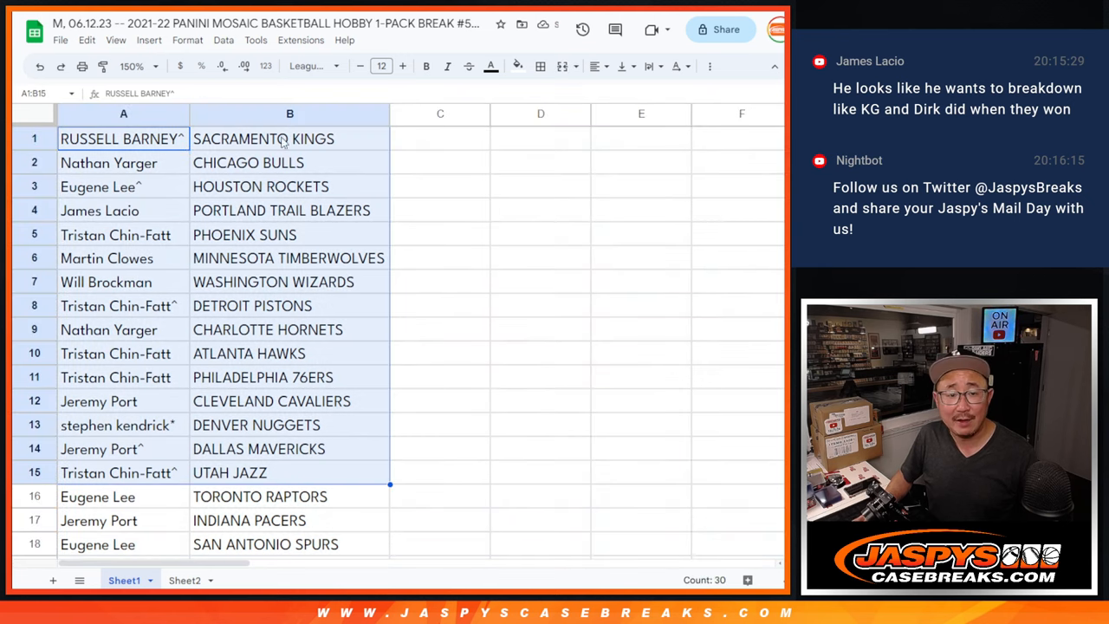
scroll(256, 421, "down", 5)
scroll(260, 419, "down", 2)
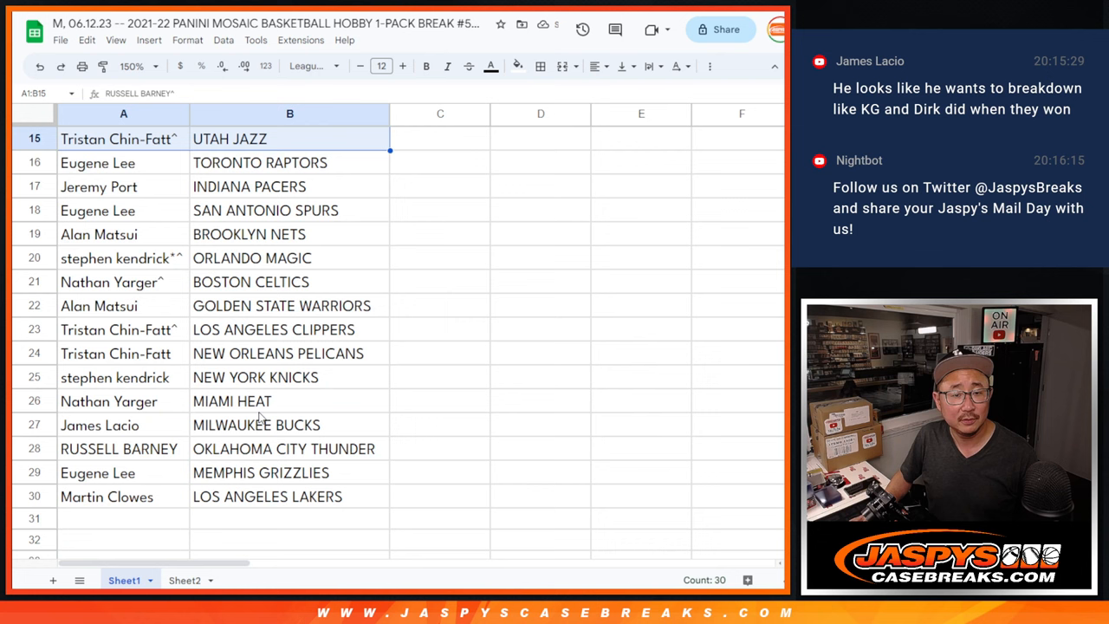
left_click(165, 165)
left_click(264, 503, "shift")
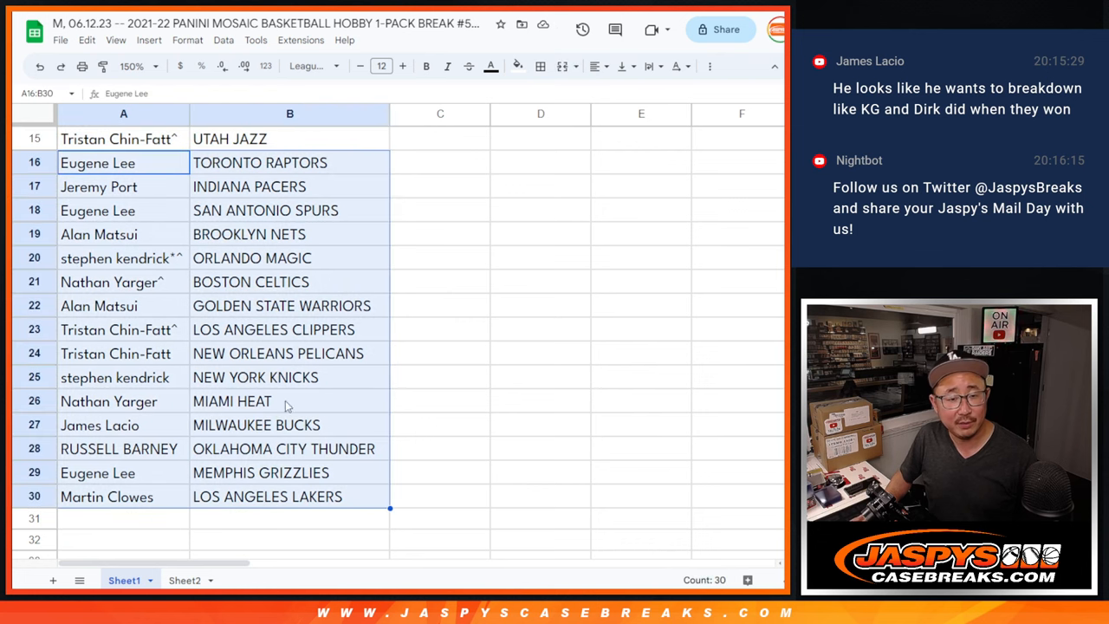
scroll(321, 316, "up", 4)
scroll(321, 316, "up", 3)
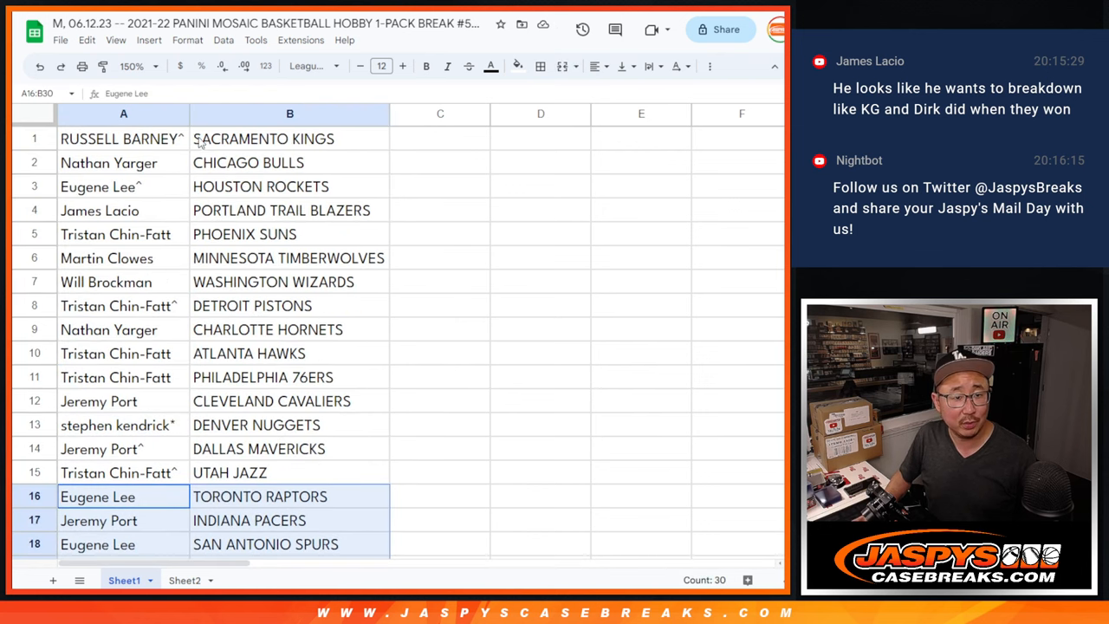
left_click(137, 66)
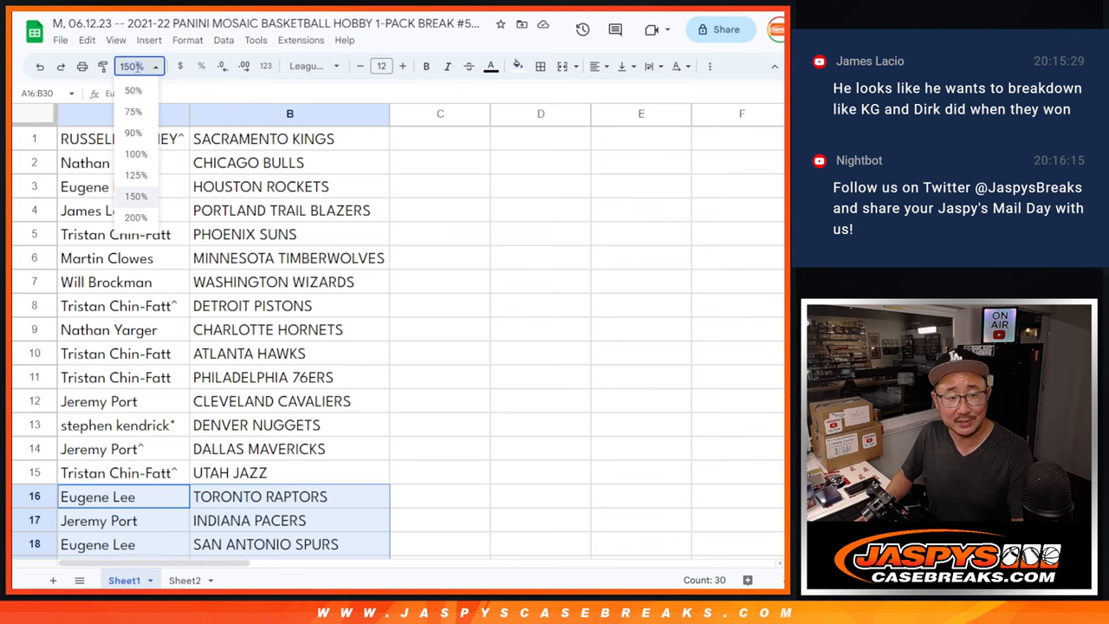
left_click(134, 132)
Step: Sort the sheet A to Z by team and apply all borders to the A1:B30 table
right_click(174, 110)
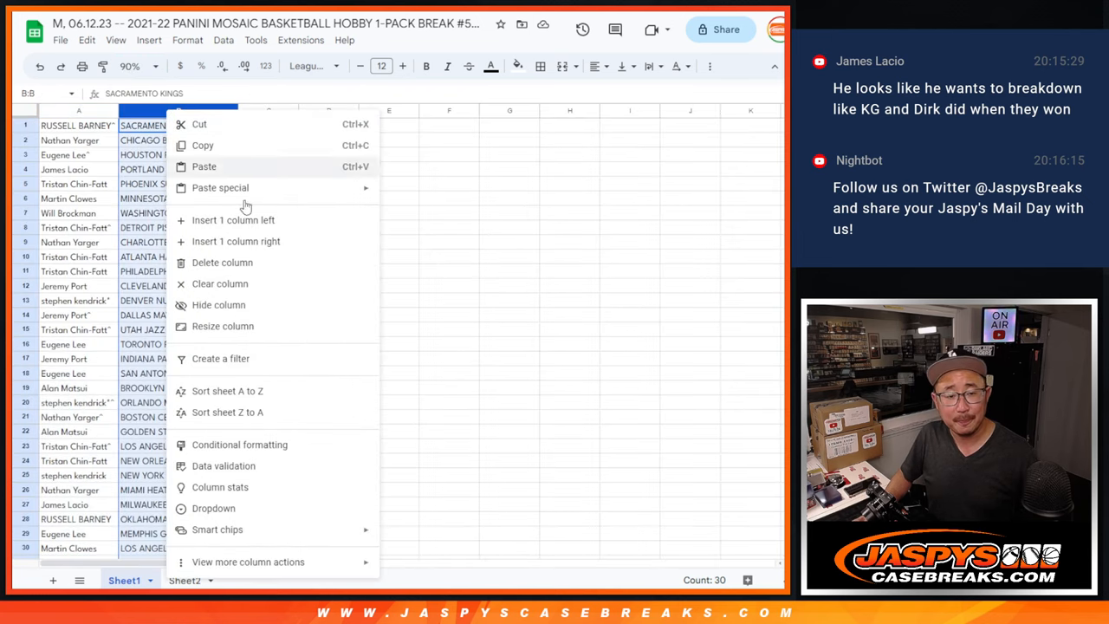
left_click(227, 391)
left_click(104, 128)
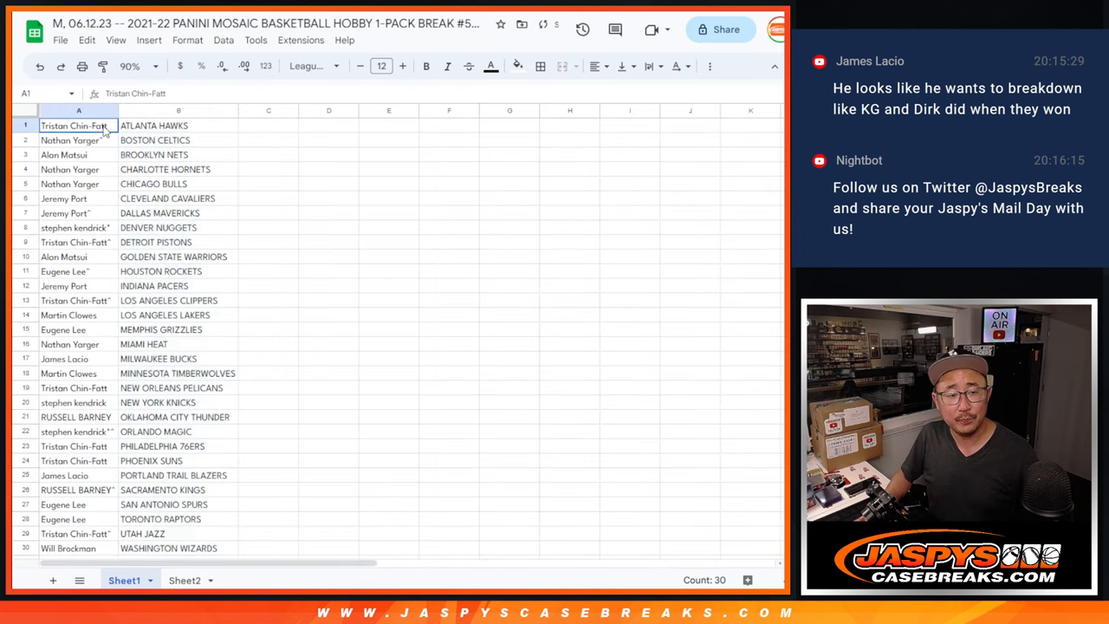
key("ctrl+a")
left_click(540, 67)
left_click(546, 91)
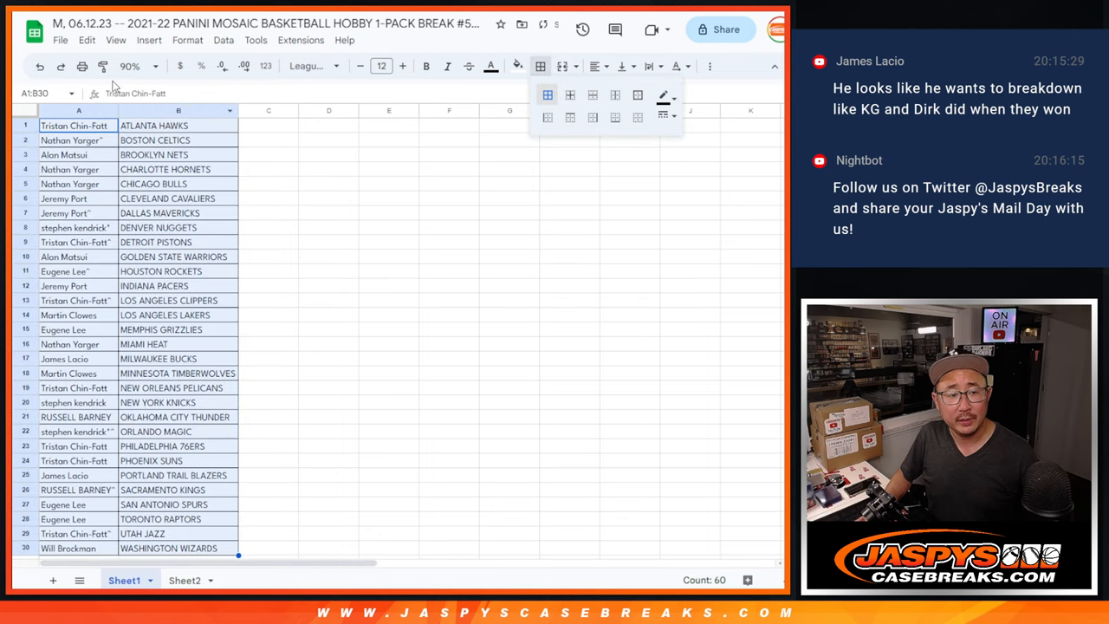
left_click(81, 66)
Step: Print the table in portrait with the workbook title as the page header
left_click(710, 202)
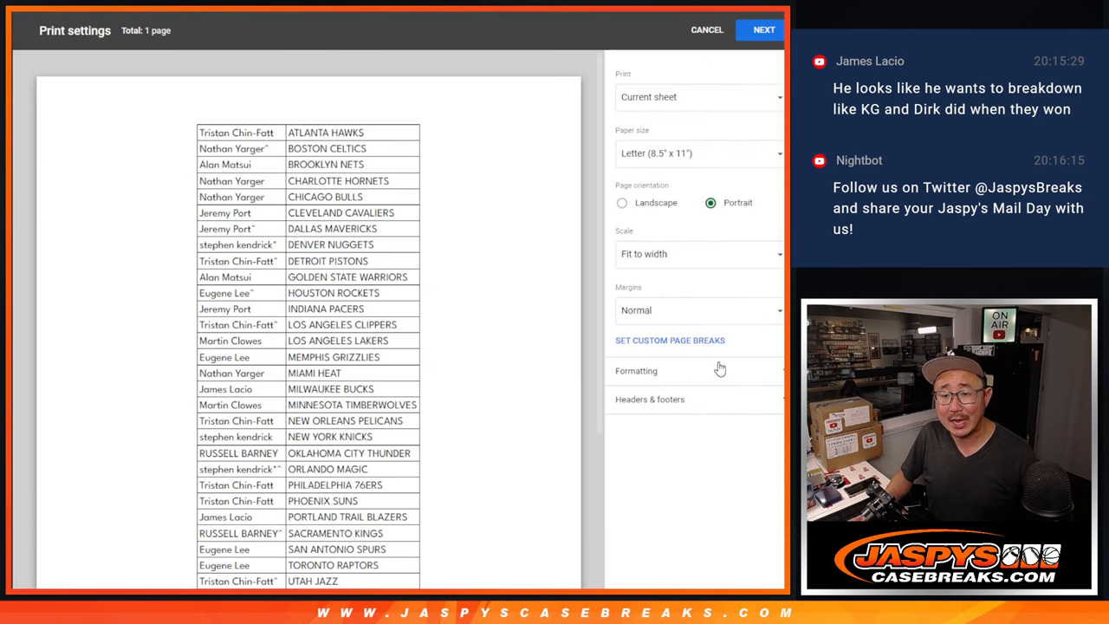
left_click(659, 400)
left_click(622, 451)
left_click(761, 31)
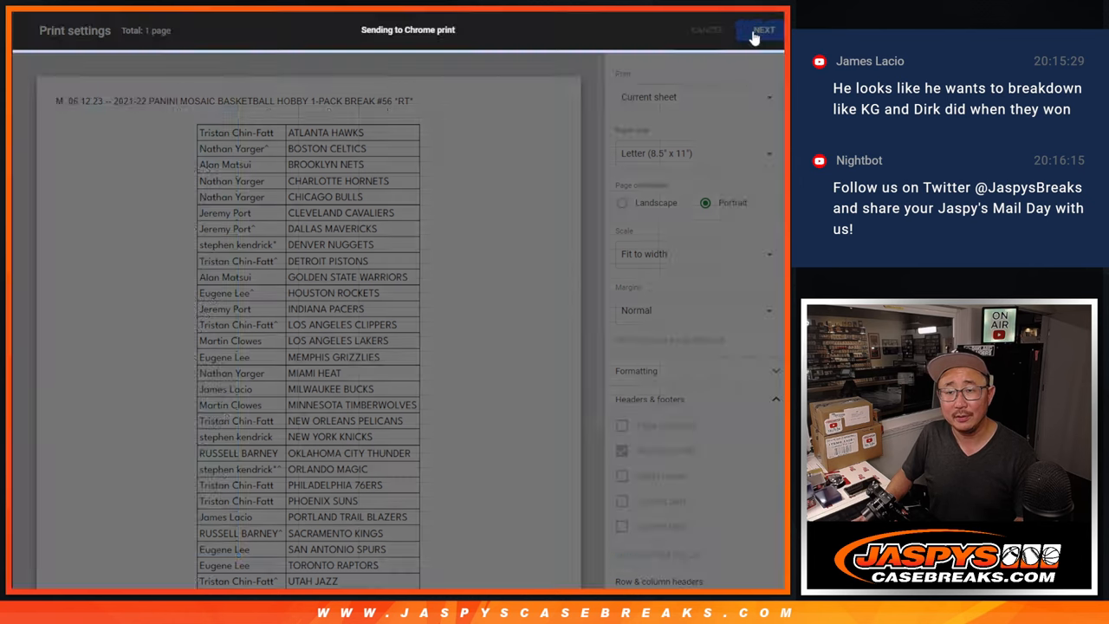
key("Return")
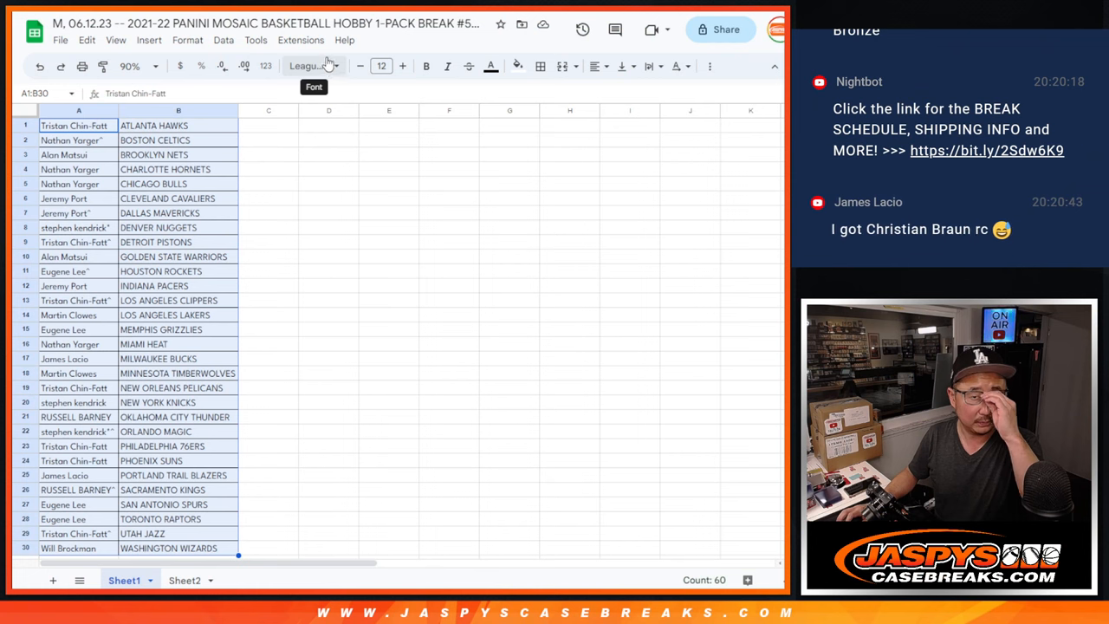
Step: Copy the 30 customer names in A1:A30
left_click(78, 126)
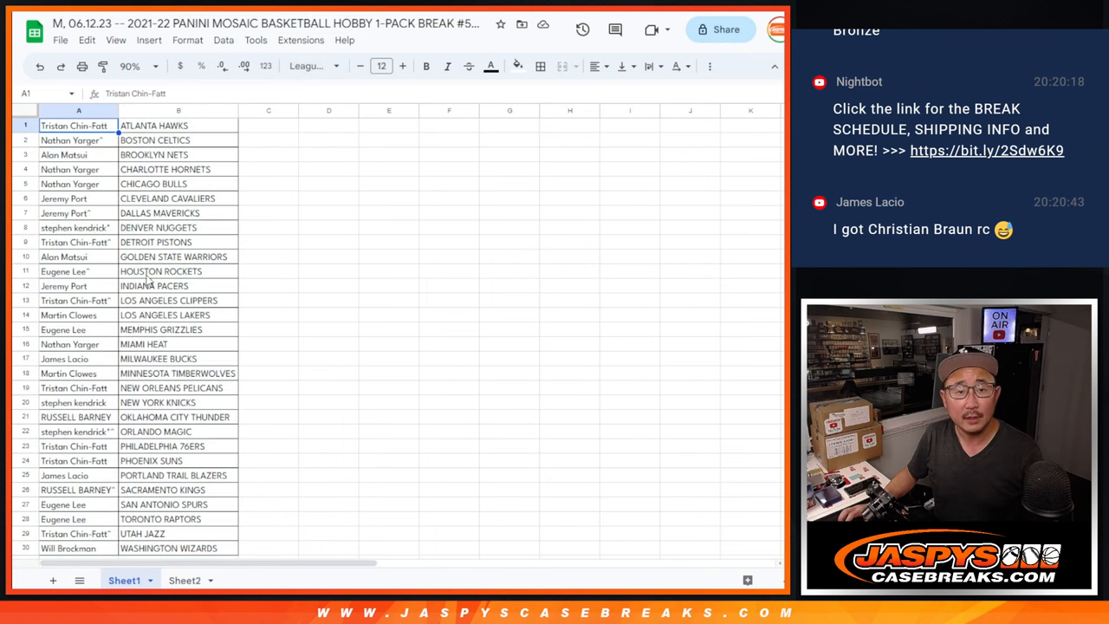
scroll(151, 398, "down", 4)
left_click(89, 379, "shift")
scroll(90, 379, "up", 4)
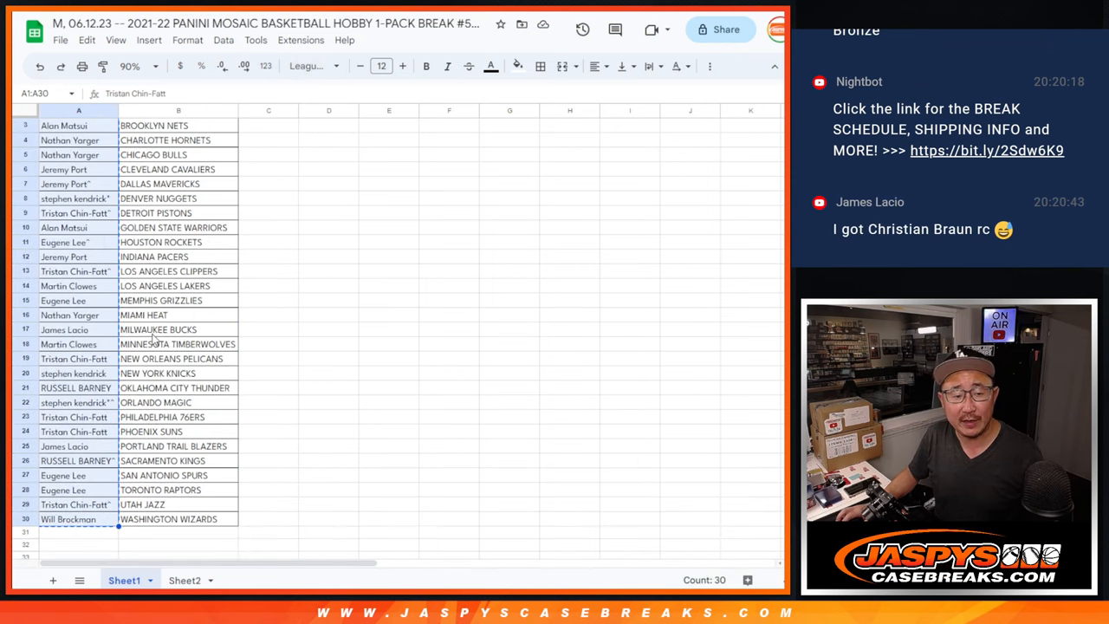
key("ctrl+c")
Step: Paste the 30 names into the list randomizer and roll two dice showing five and one
key("ctrl+Tab")
key("ctrl+Tab")
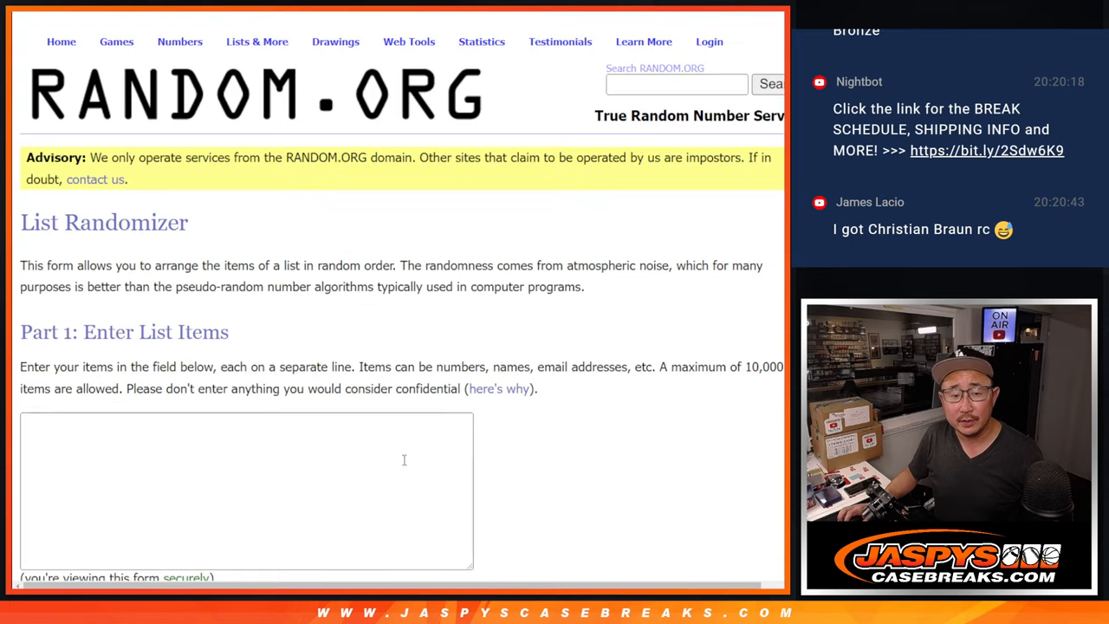
left_click(404, 458)
key("ctrl+v")
key("ctrl+shift+Tab")
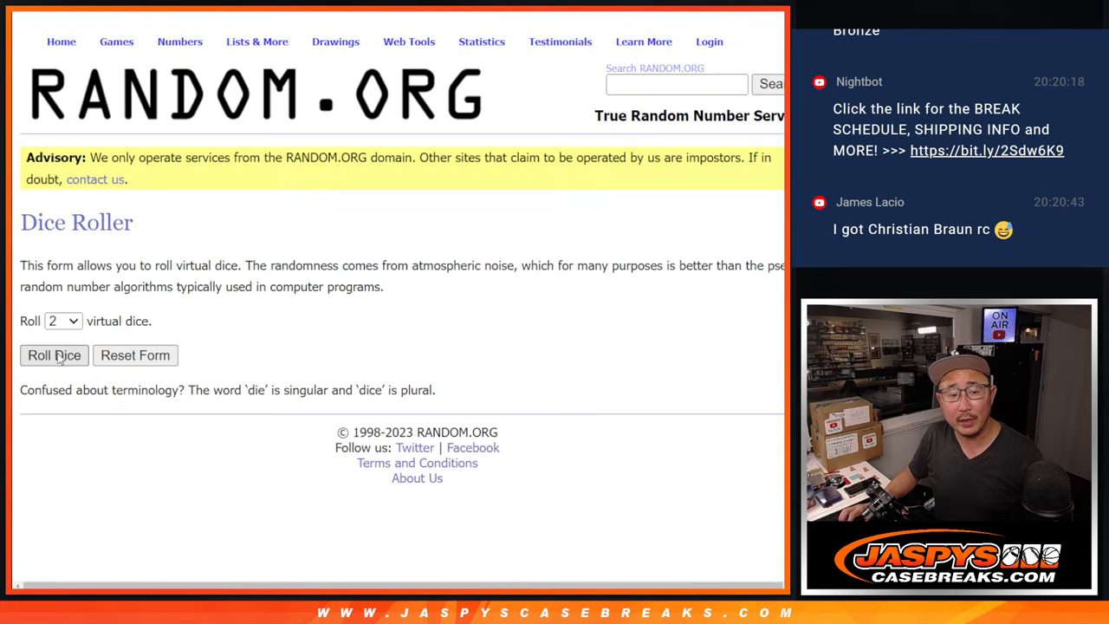
left_click(54, 357)
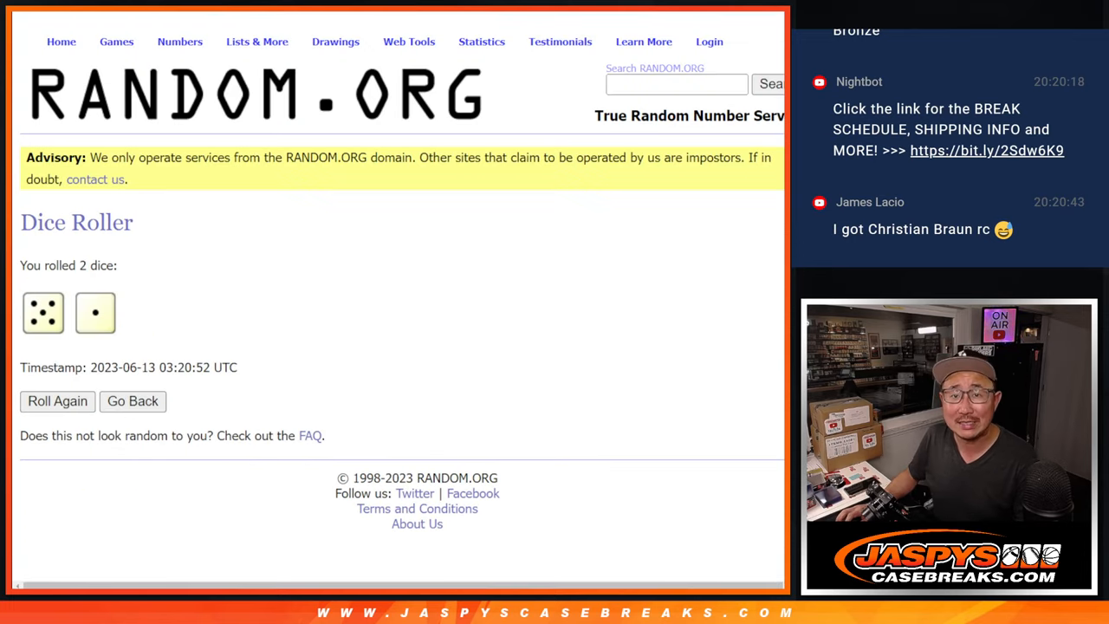
key("ctrl+shift+Tab")
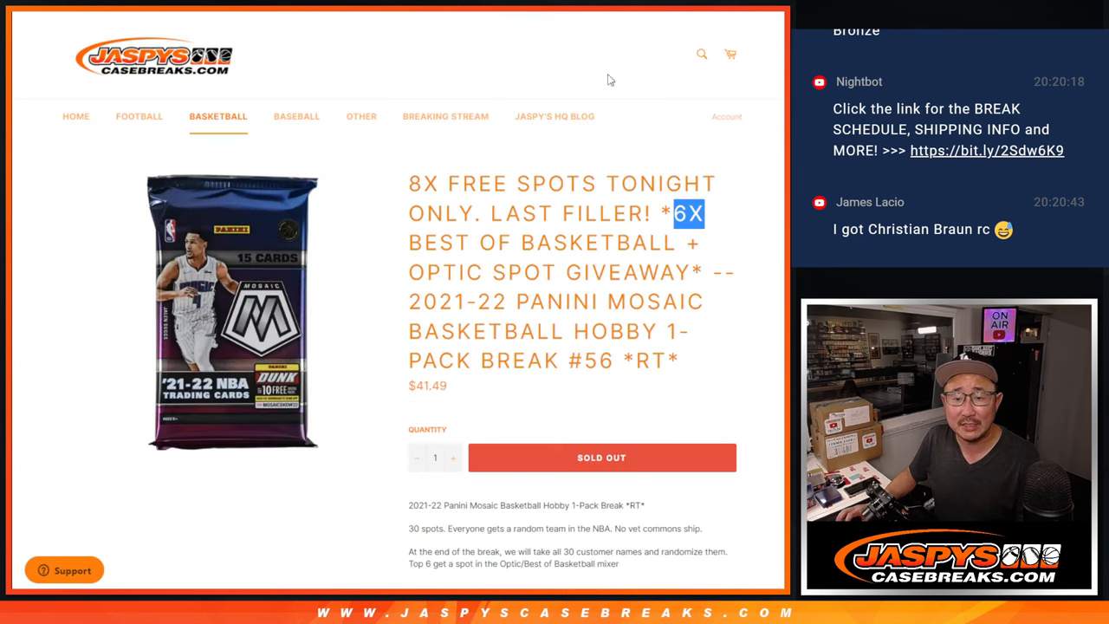
key("ctrl+Tab")
key("ctrl+Tab")
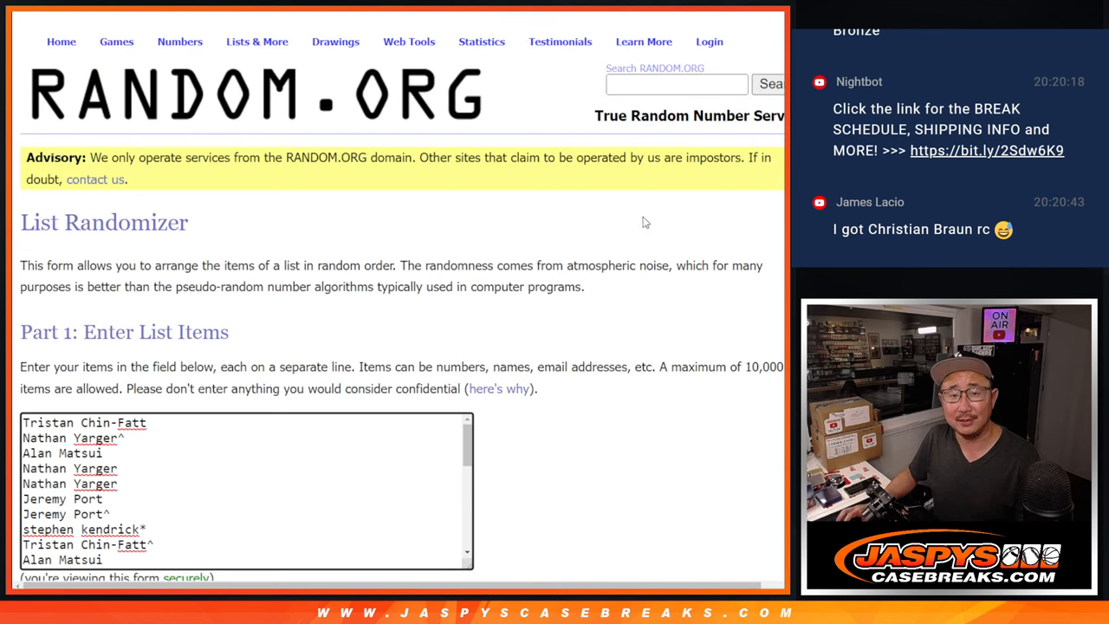
scroll(548, 394, "down", 2)
Step: Shuffle the 30 customer names six times for the final break order
left_click(48, 490)
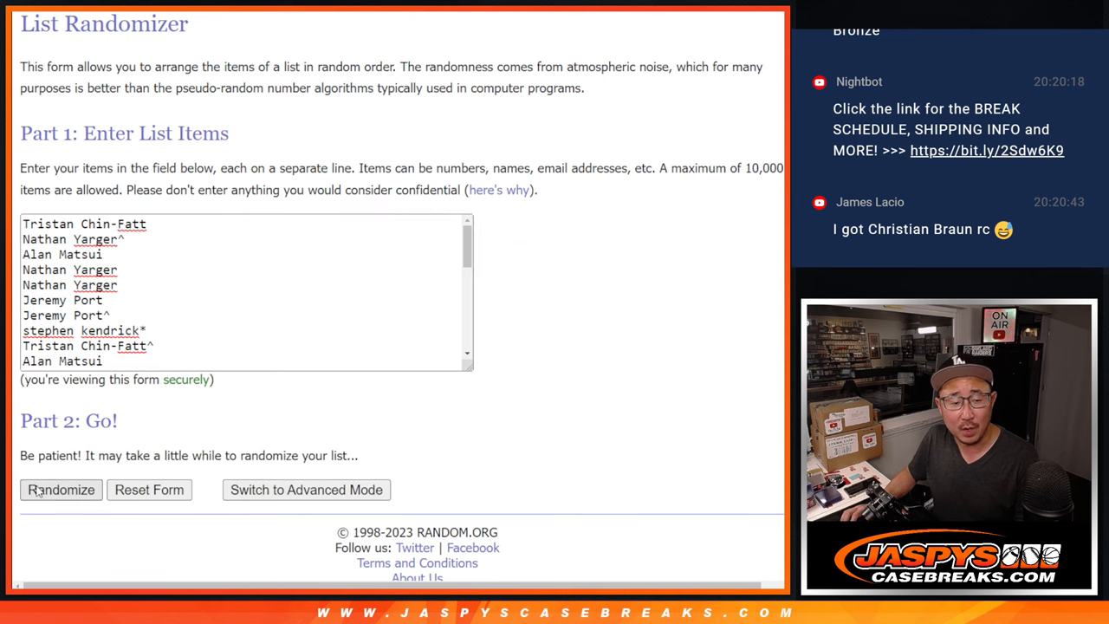
scroll(37, 474, "down", 2)
left_click(46, 460)
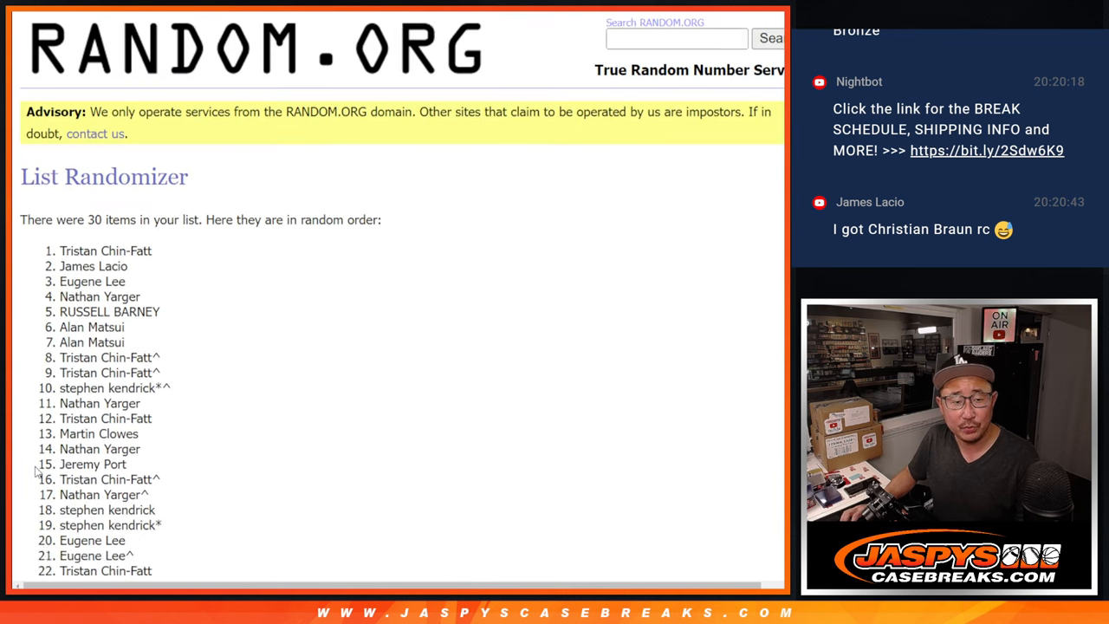
scroll(37, 473, "down", 4)
left_click(46, 459)
scroll(38, 472, "down", 4)
left_click(37, 467)
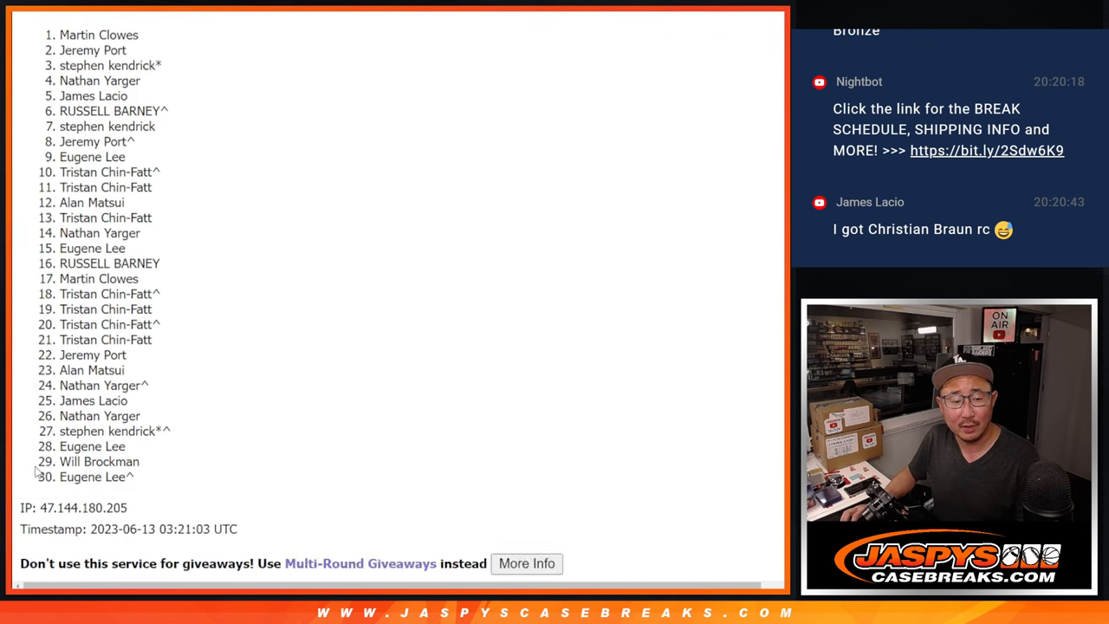
scroll(36, 466, "down", 4)
left_click(36, 466)
scroll(37, 466, "down", 4)
key("Return")
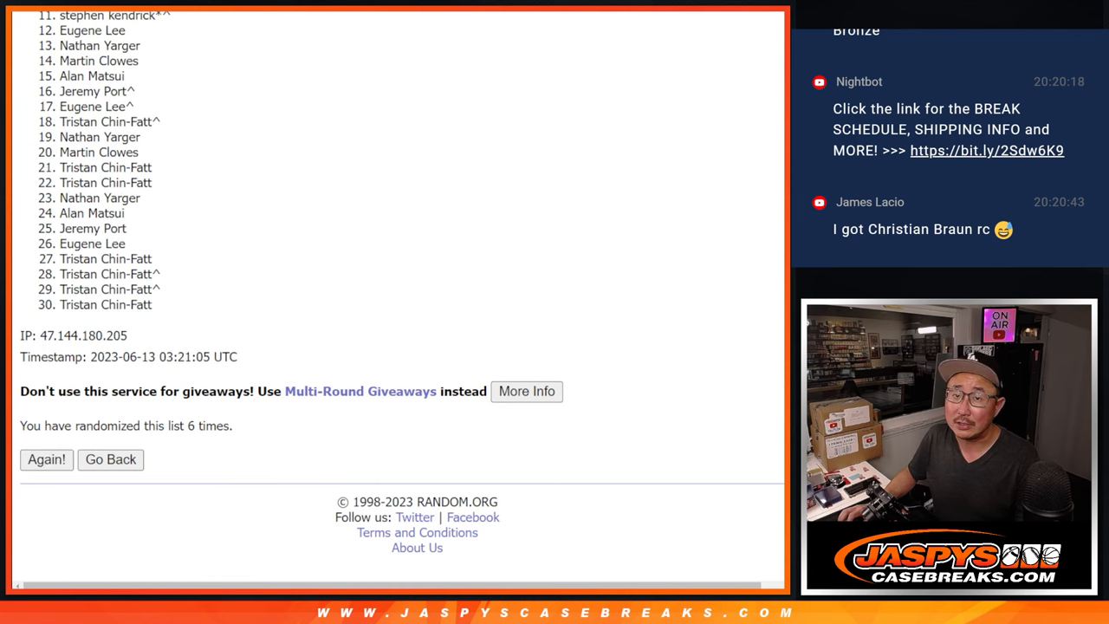
scroll(402, 288, "up", 1)
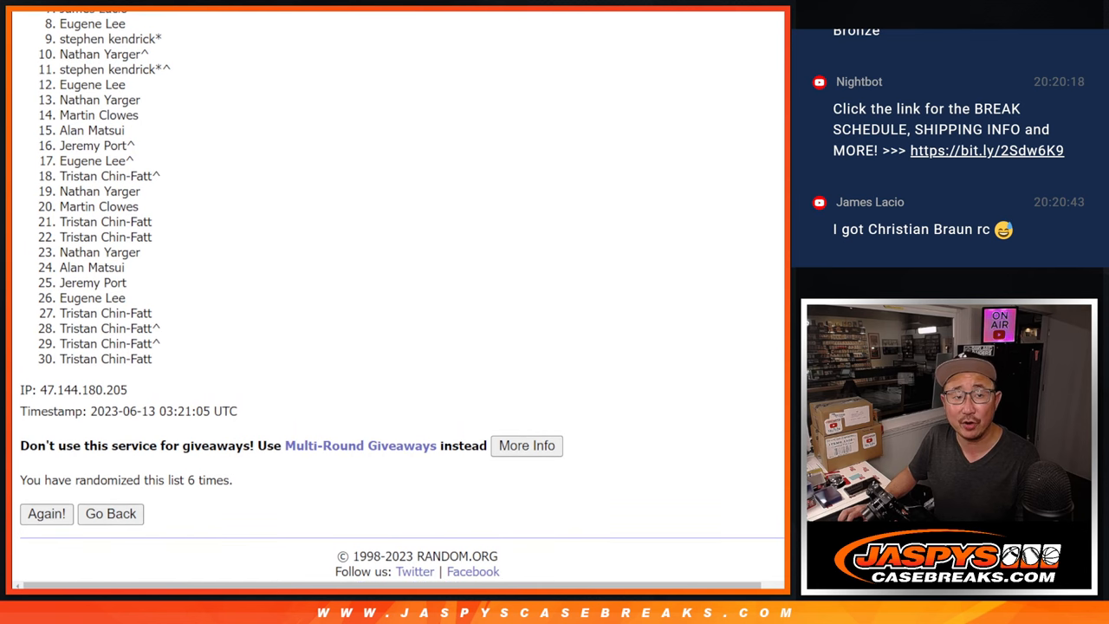
scroll(402, 288, "up", 1)
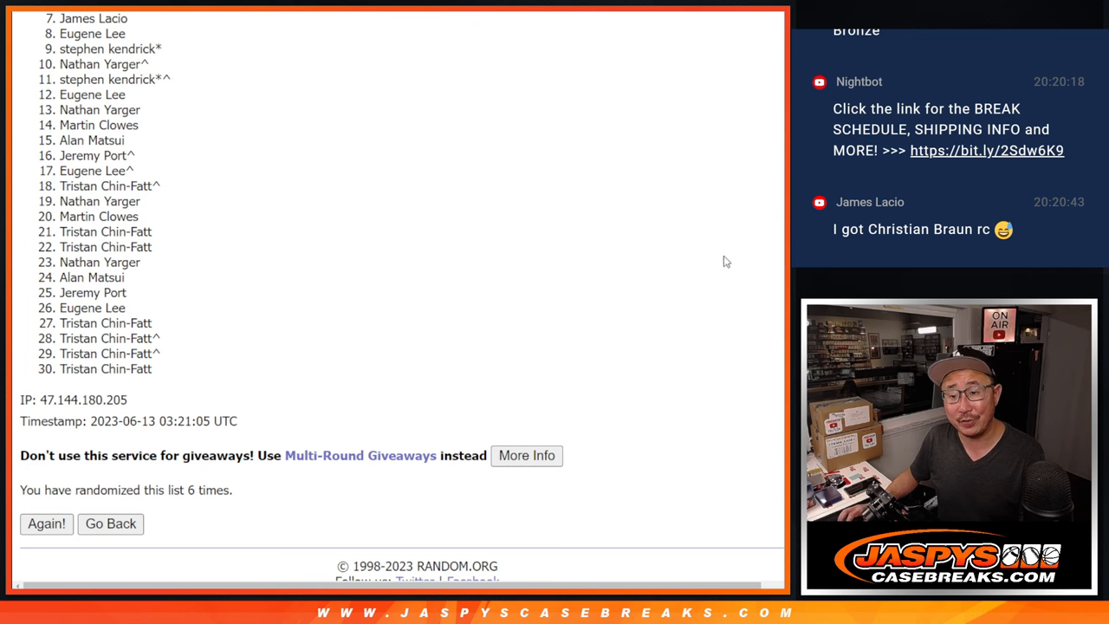
scroll(399, 295, "up", 1)
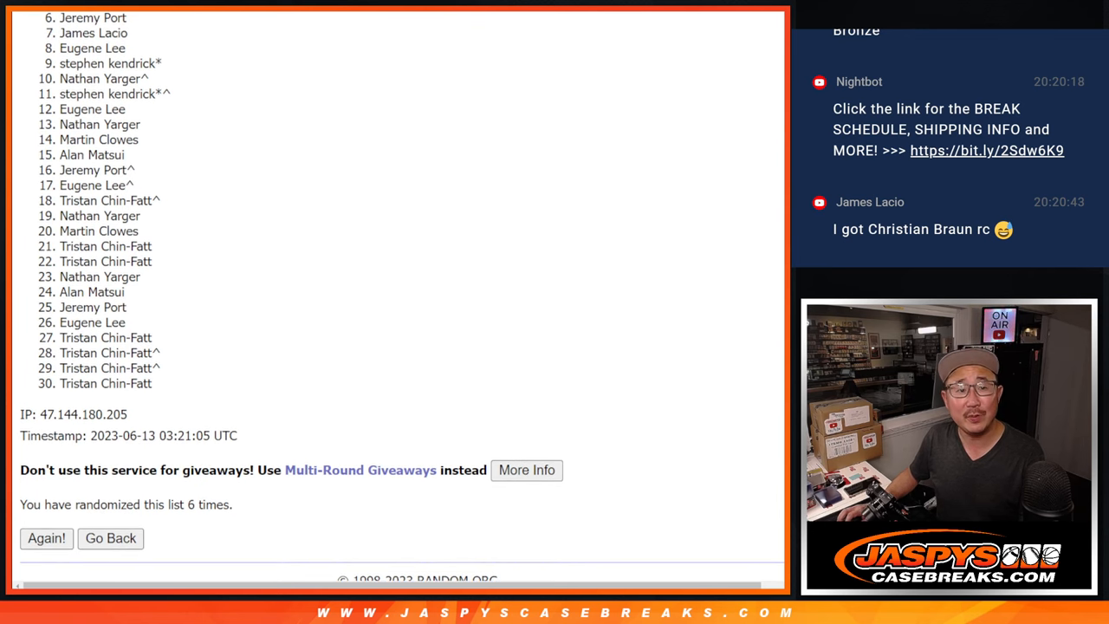
scroll(399, 295, "up", 1)
scroll(398, 295, "up", 1)
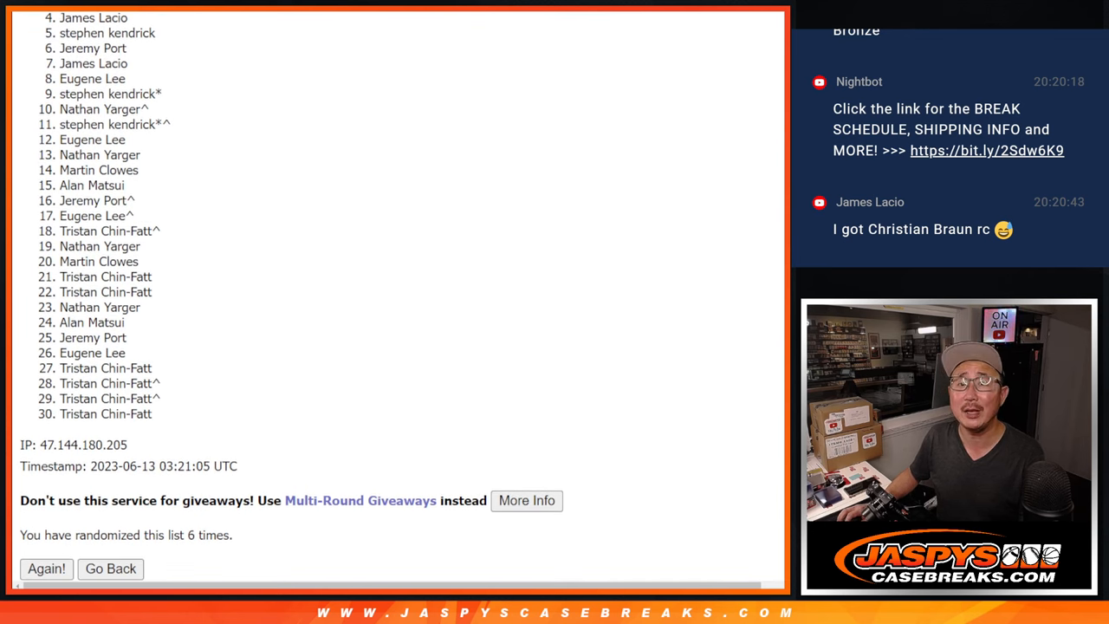
scroll(399, 295, "up", 1)
scroll(399, 294, "up", 1)
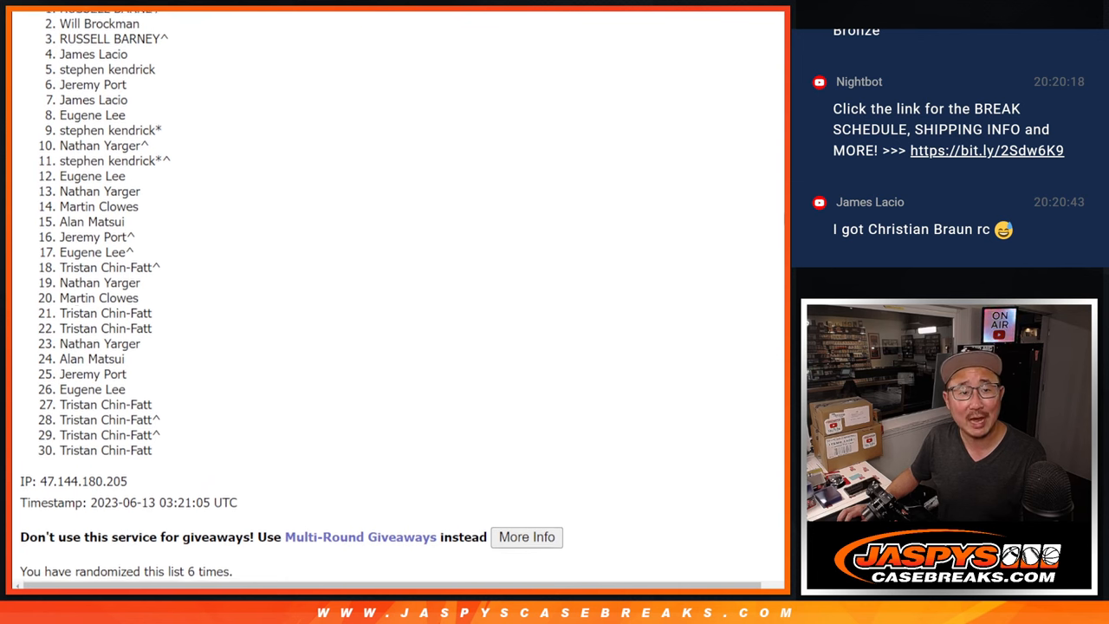
scroll(783, 211, "up", 1)
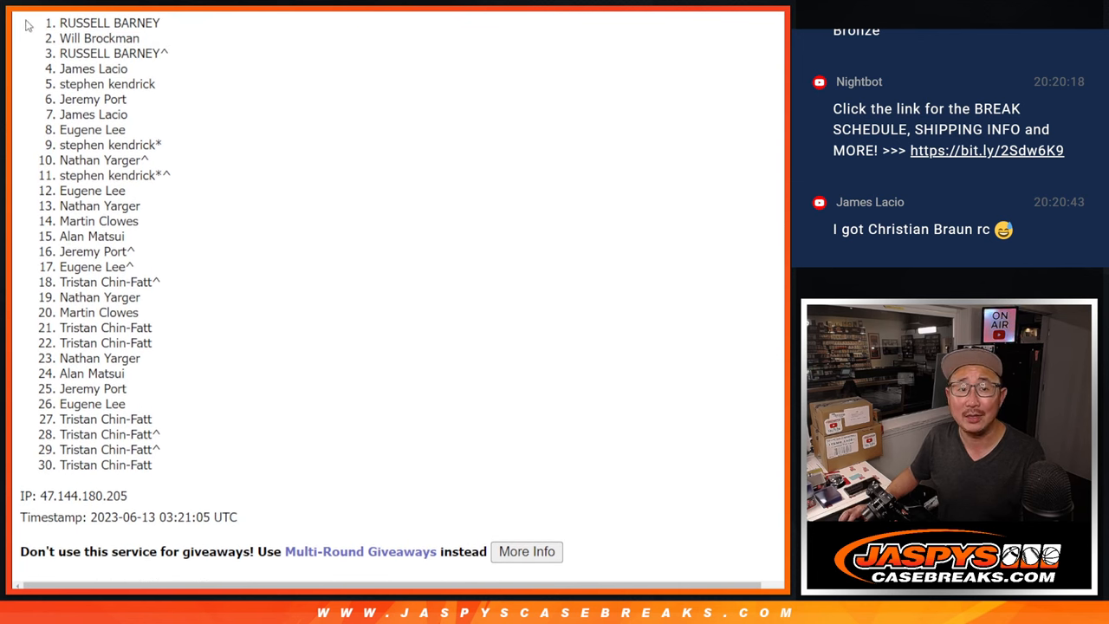
left_click_drag(53, 26, 132, 94)
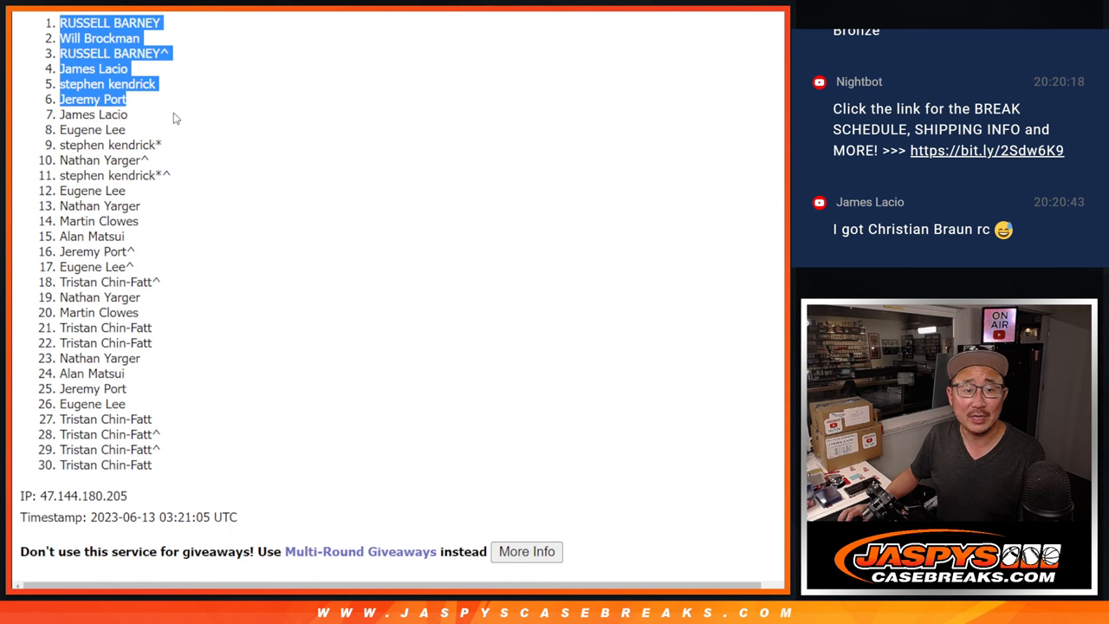
scroll(314, 208, "down", 2)
scroll(314, 208, "up", 1)
scroll(313, 206, "up", 2)
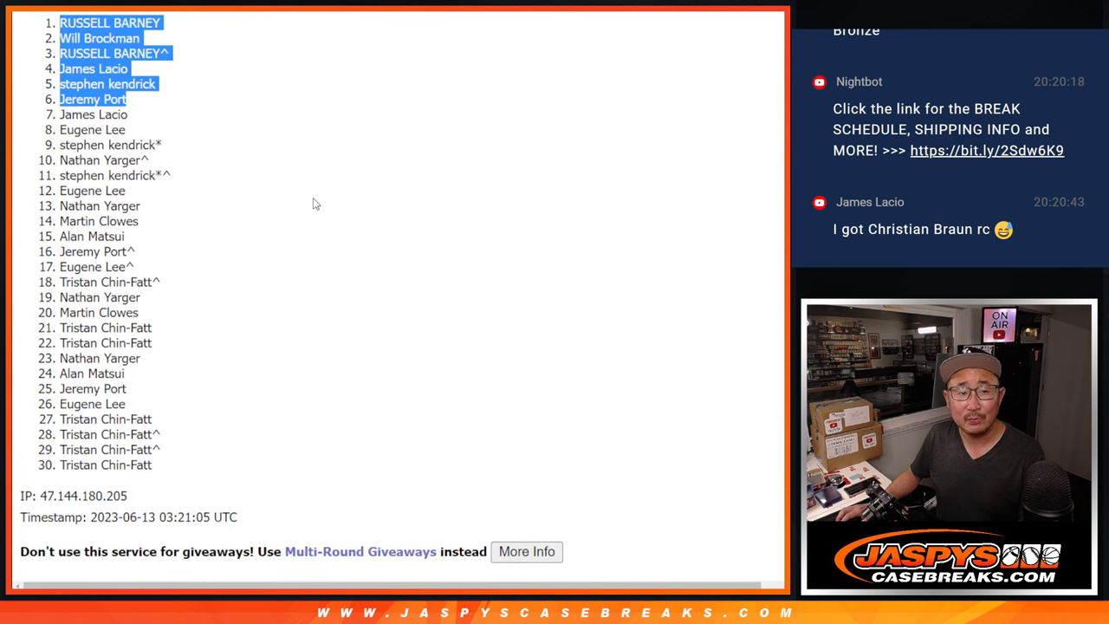